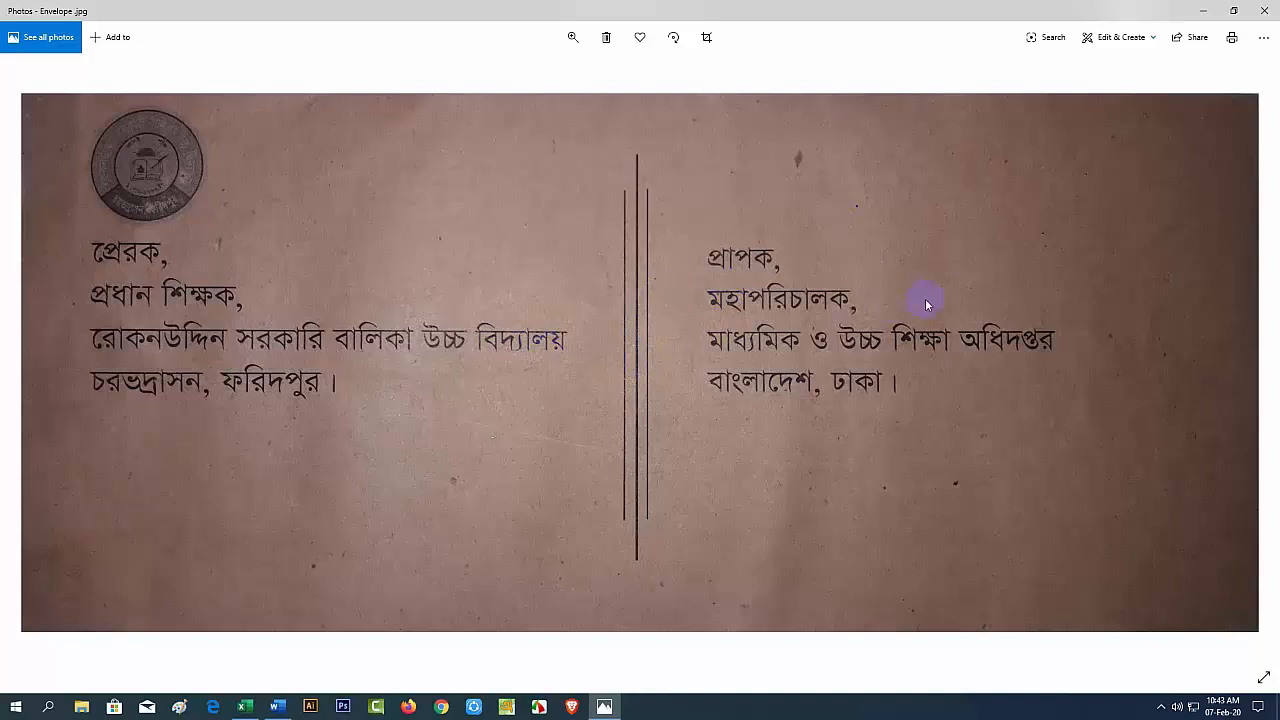
Subscribe to the Islam Online Academy channel on YouTube in Chrome and set its notifications to All
key(alt+Tab)
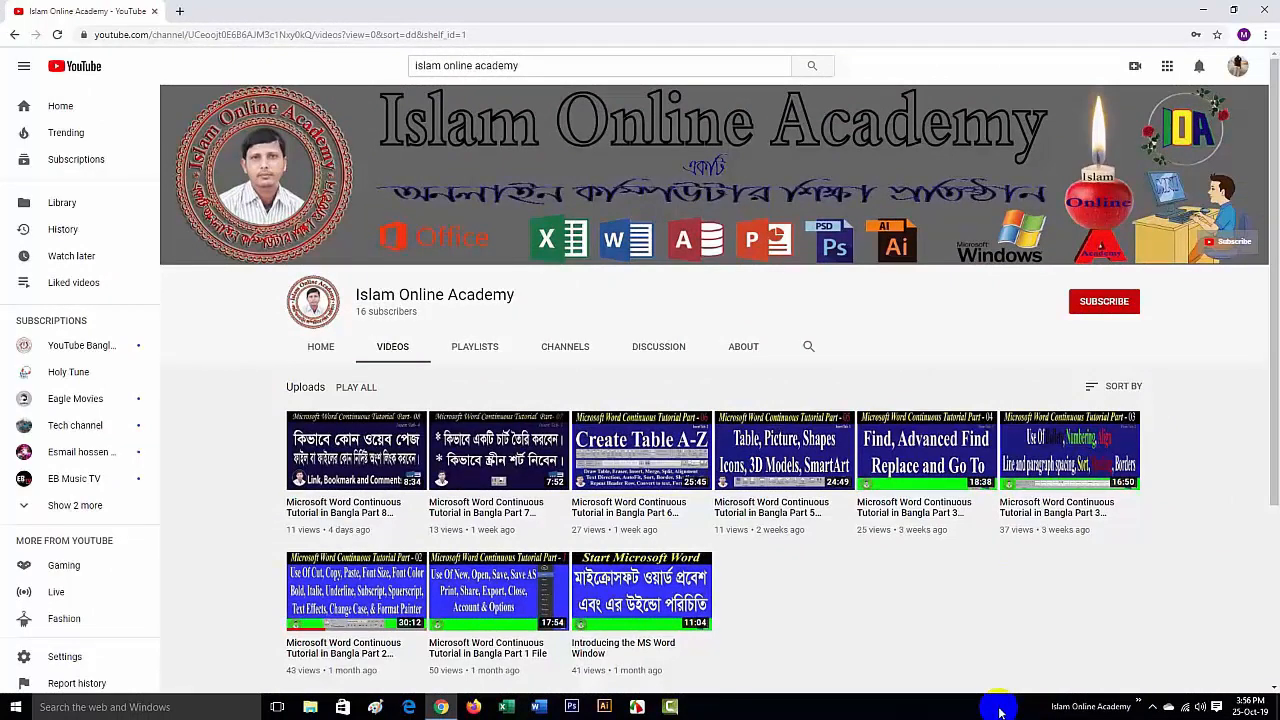
click(1097, 300)
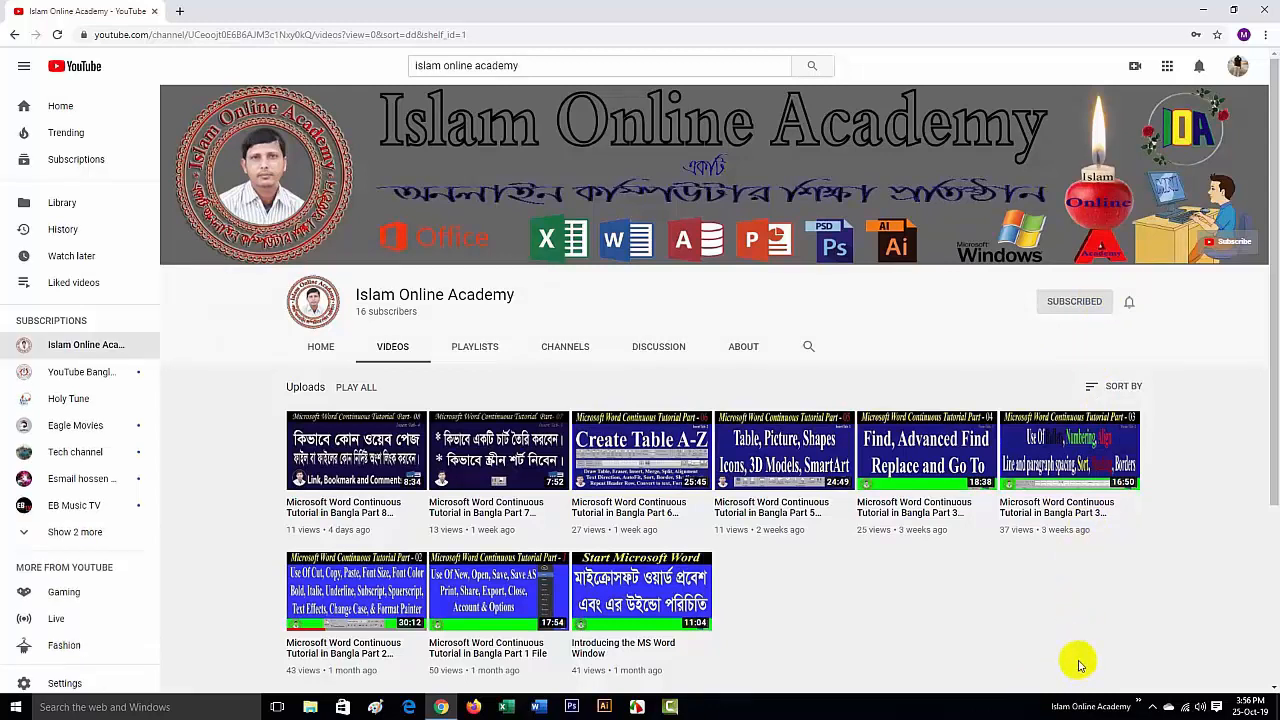
click(1130, 301)
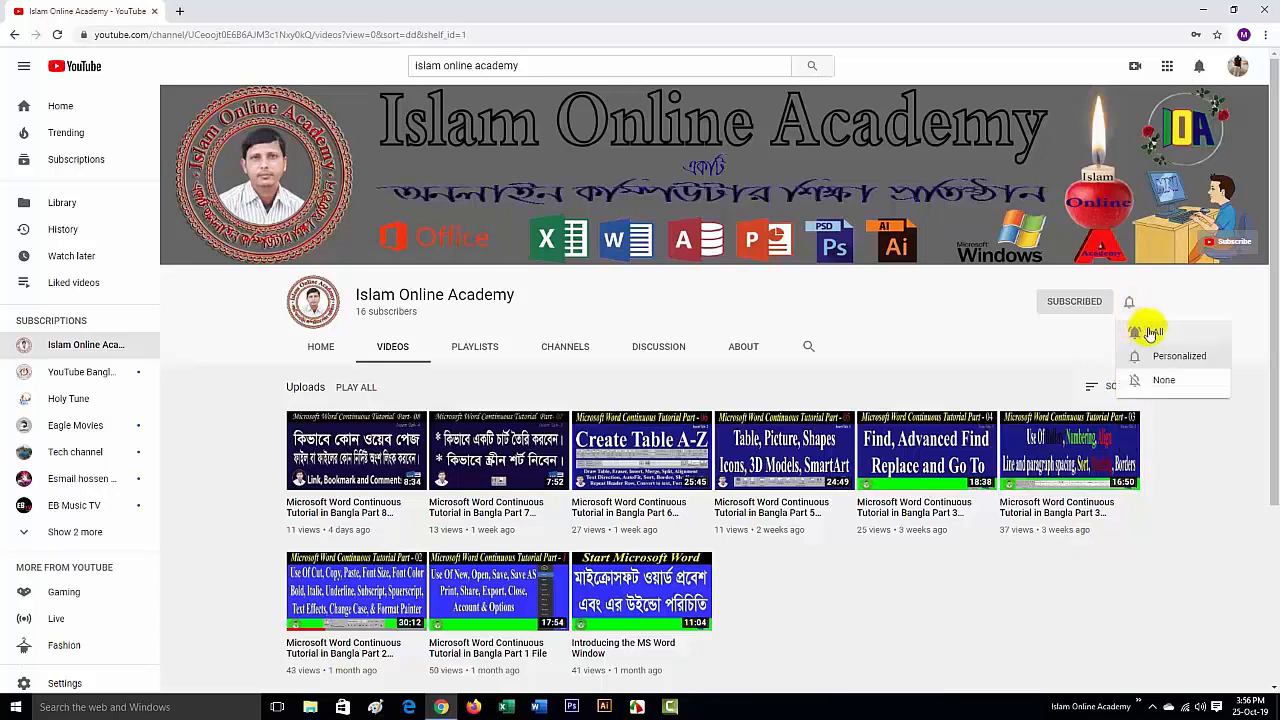
click(1152, 333)
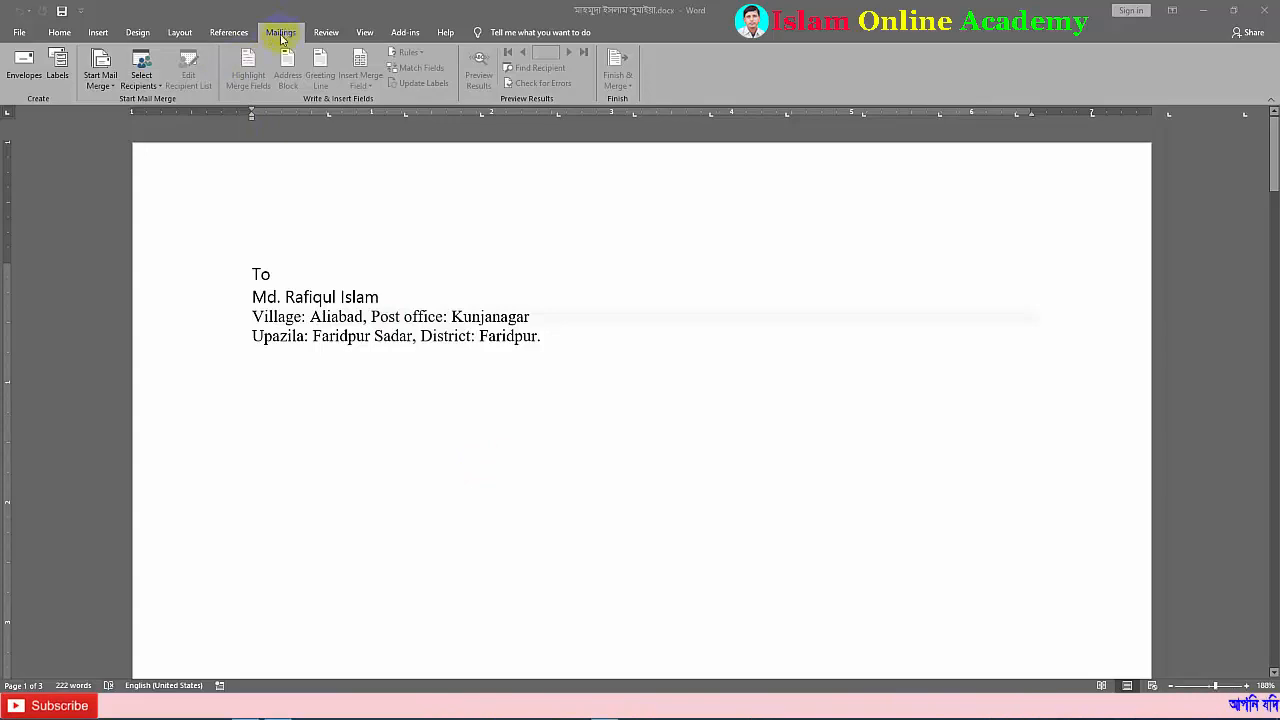
In Word, create a new document with a full page of labels for the document's address, using Microsoft 30 Per Page on 8.5" × 11"
click(60, 68)
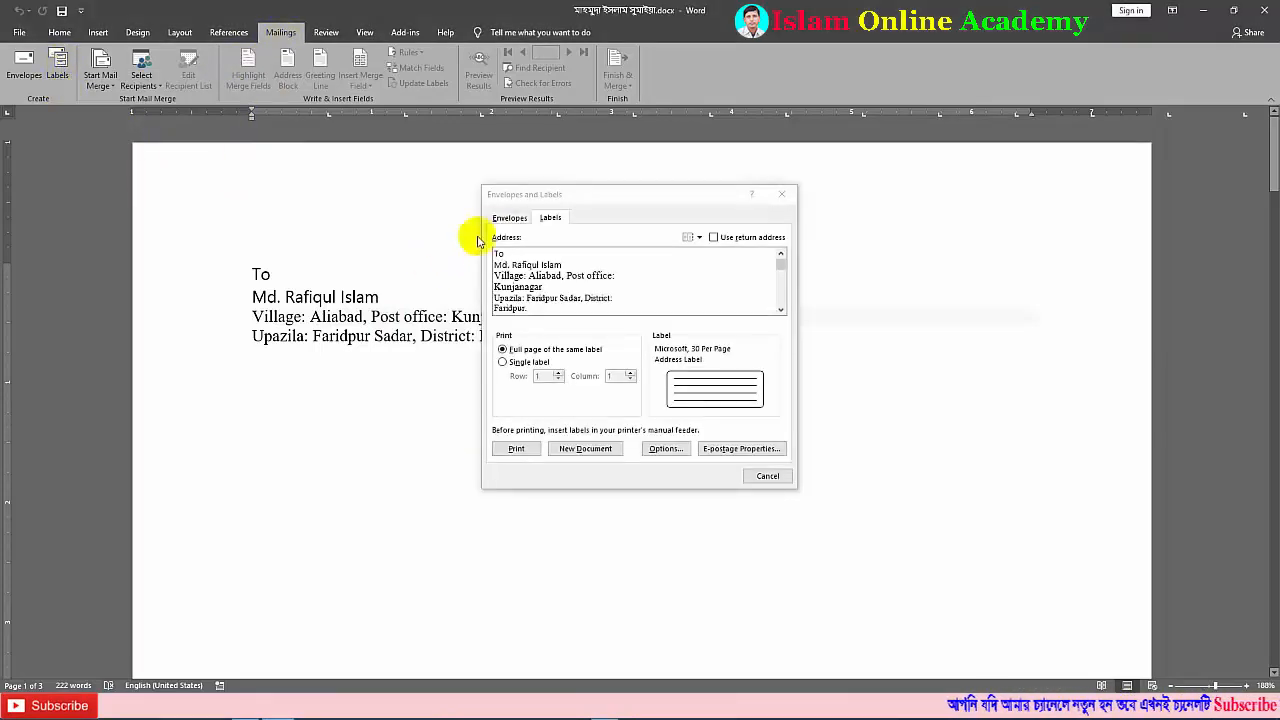
click(526, 220)
click(551, 219)
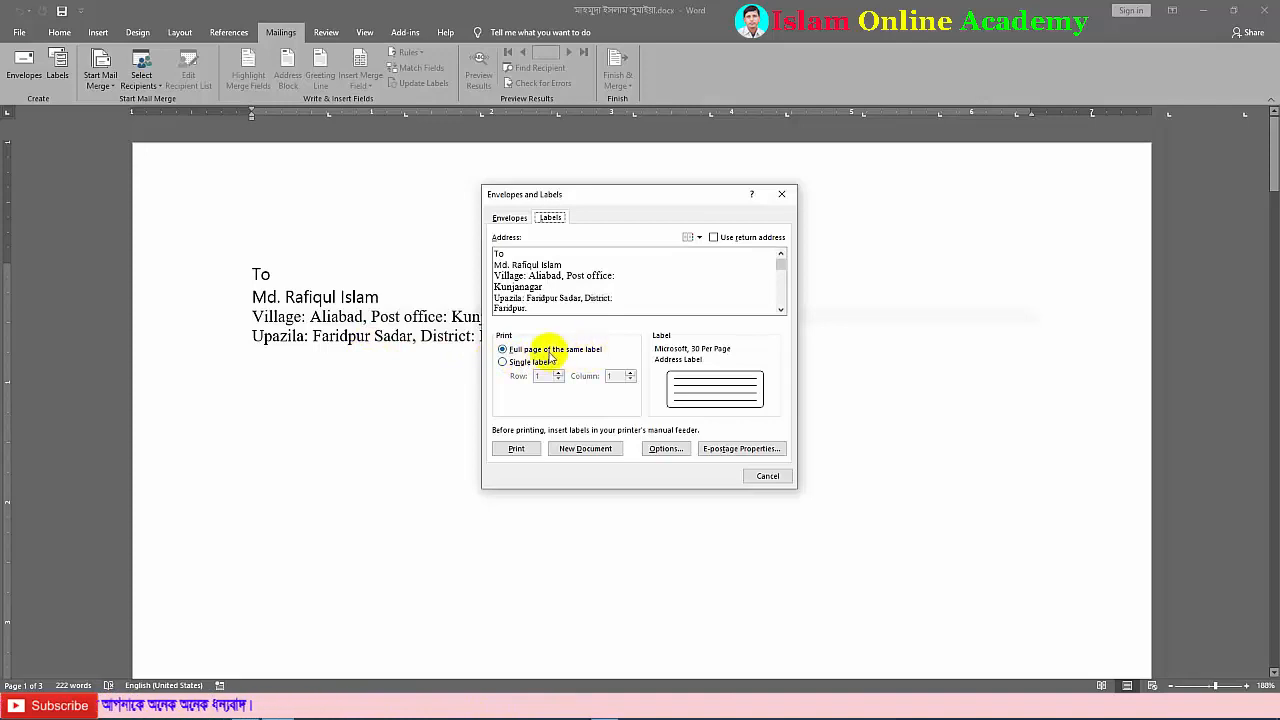
click(660, 450)
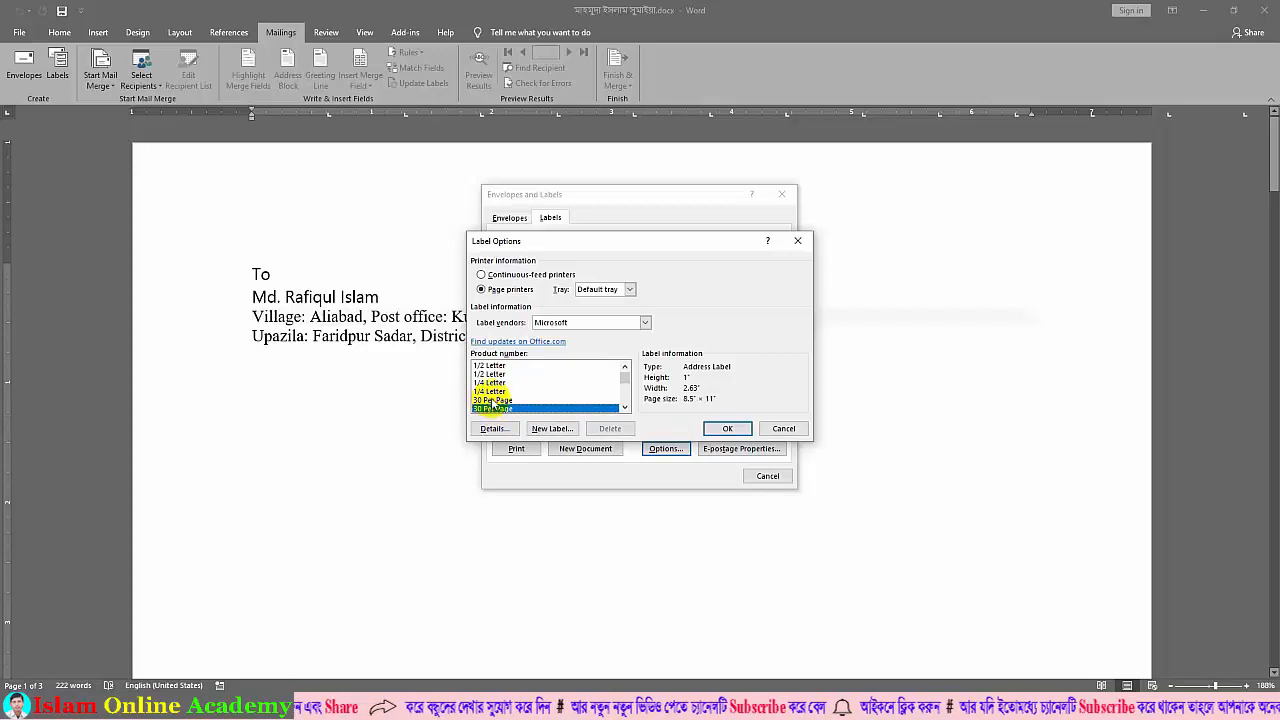
click(494, 399)
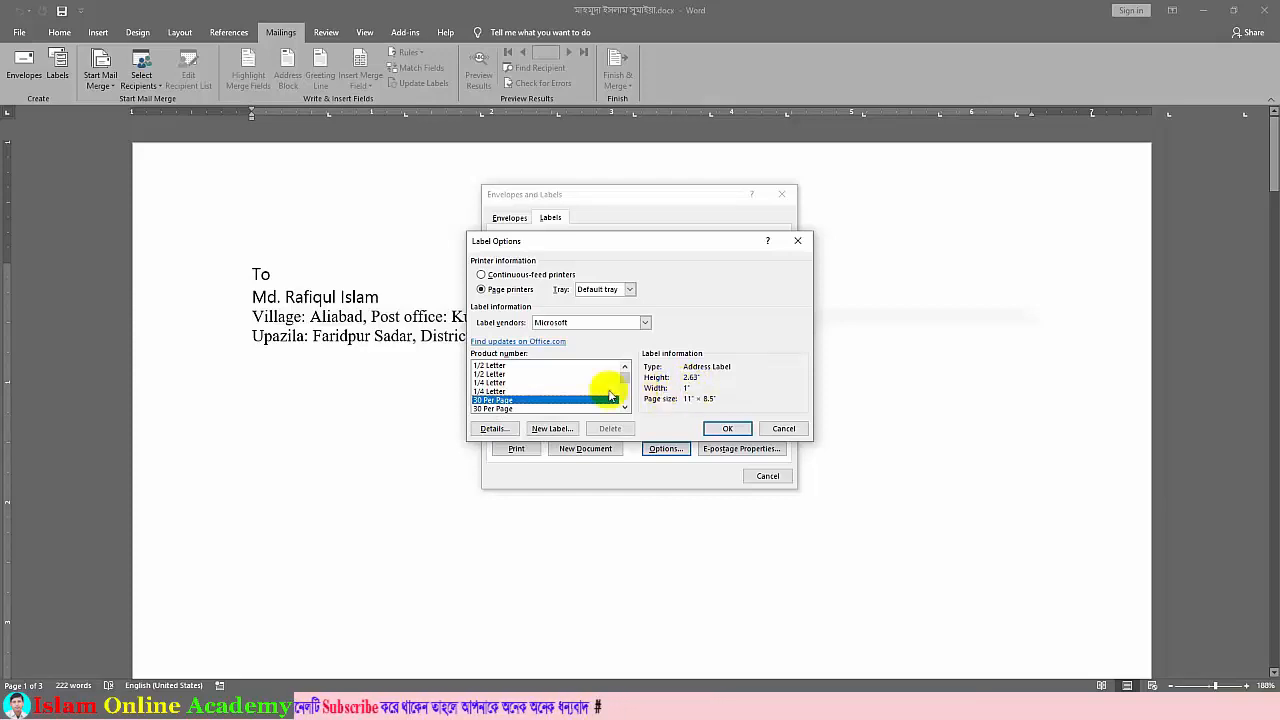
click(486, 409)
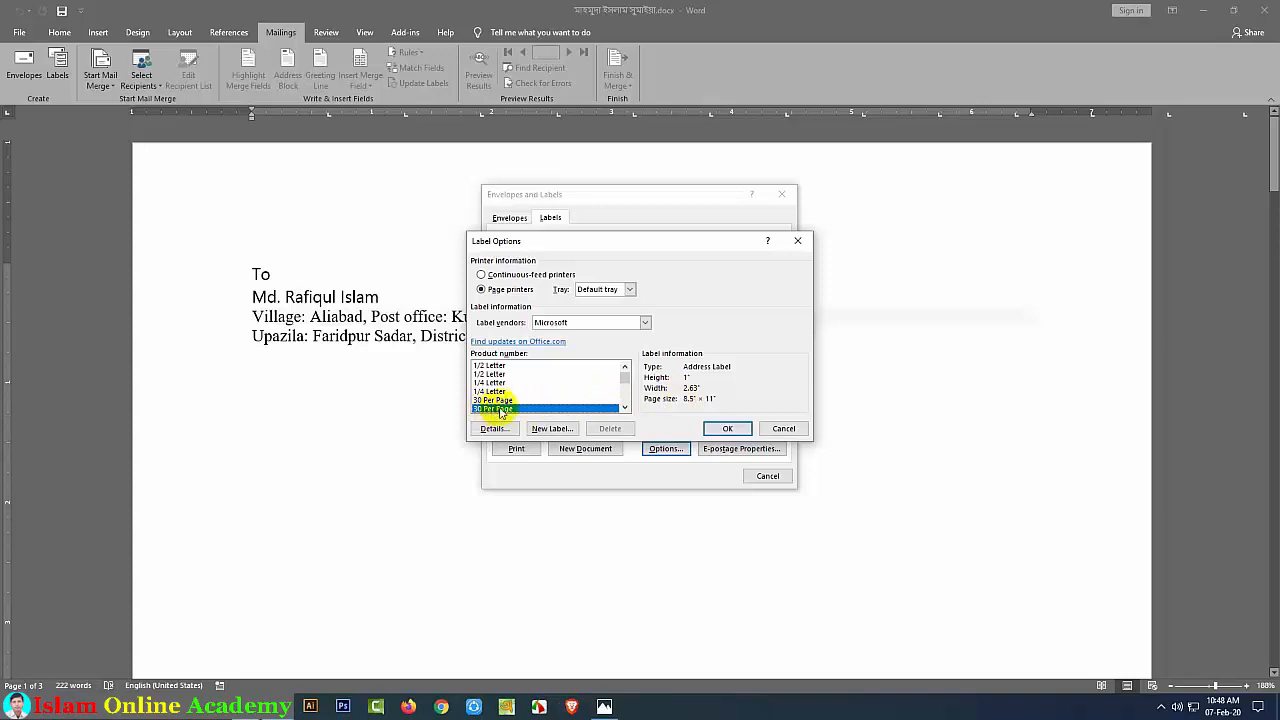
click(730, 428)
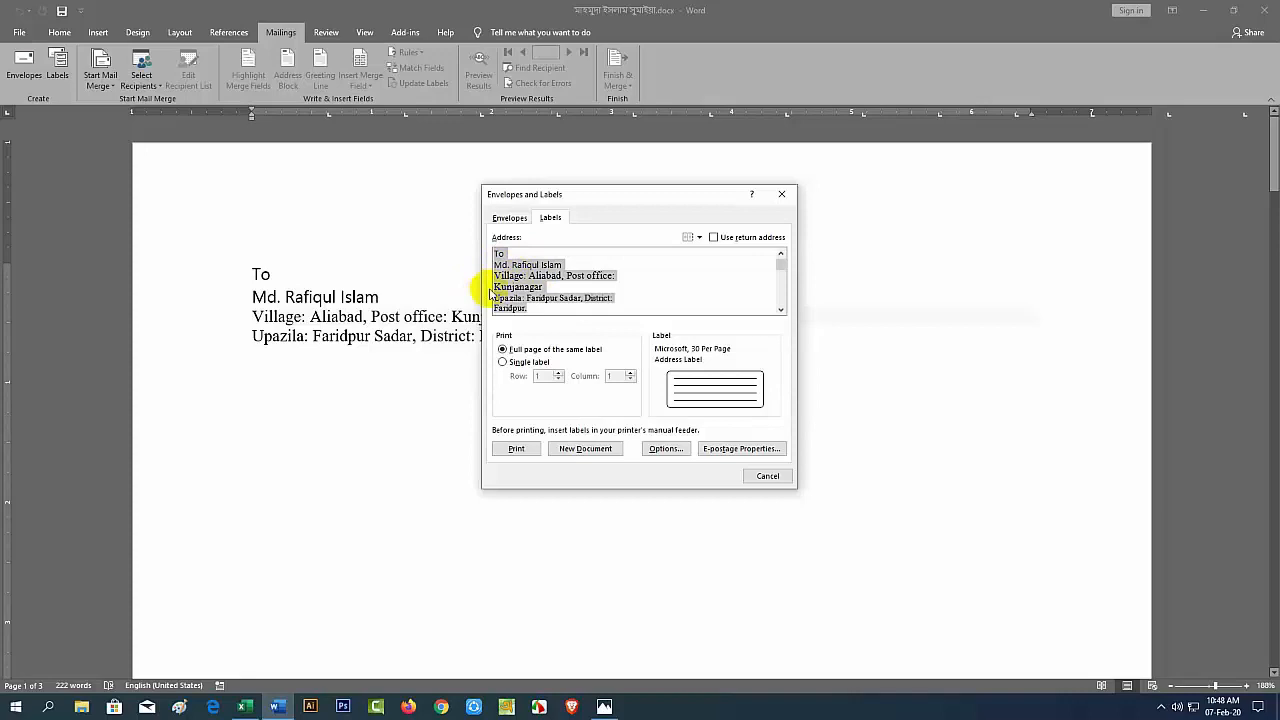
click(570, 449)
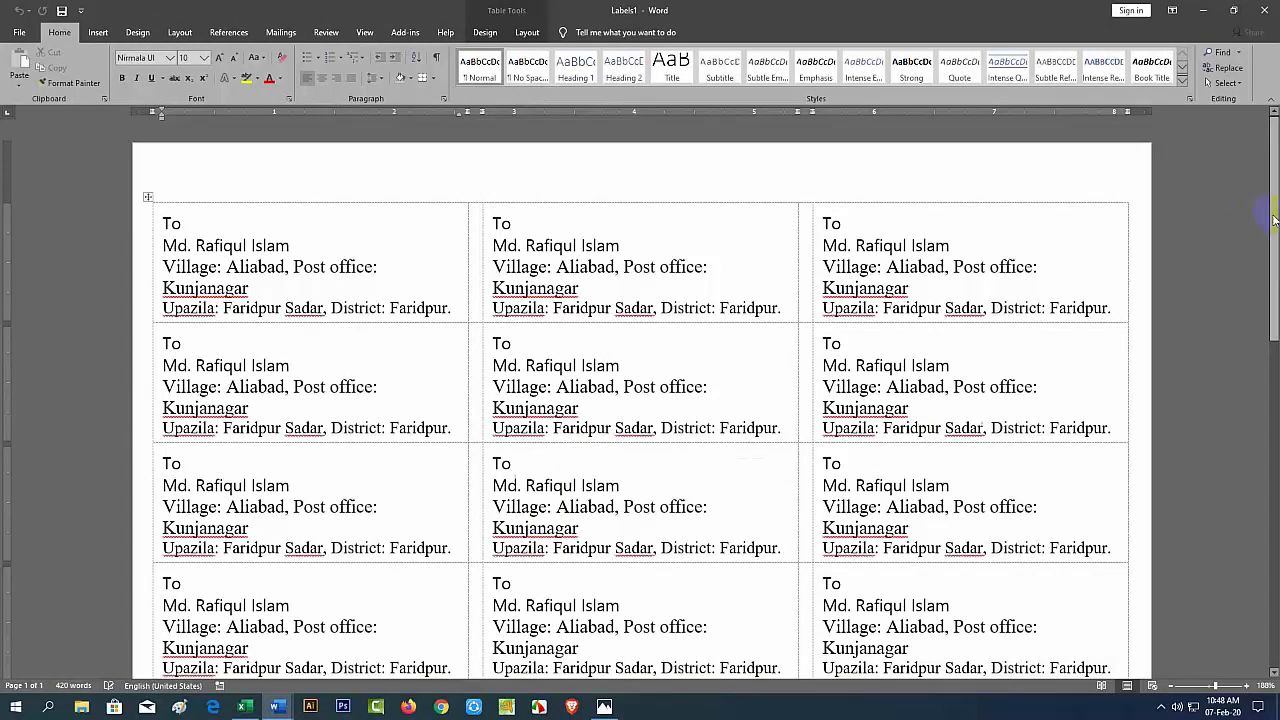
drag(1266, 209, 1262, 588)
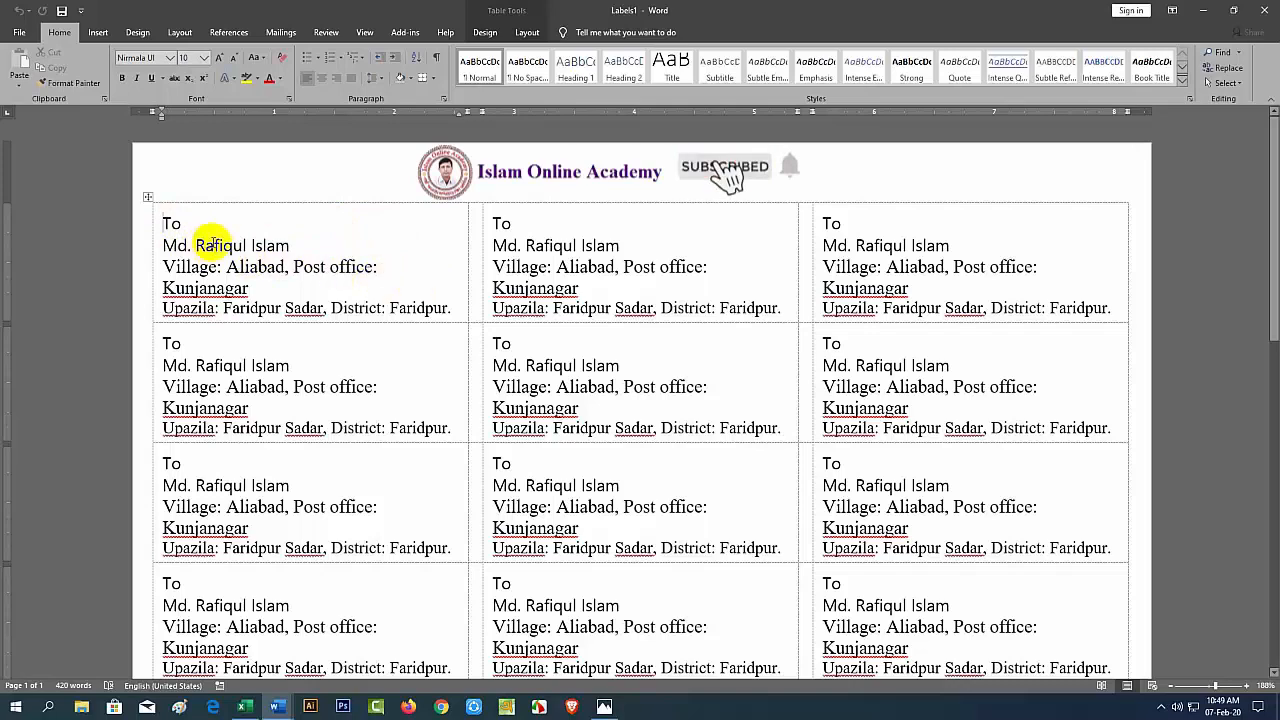
Preview the available border options on the whole label table and look over the label sheet
click(146, 196)
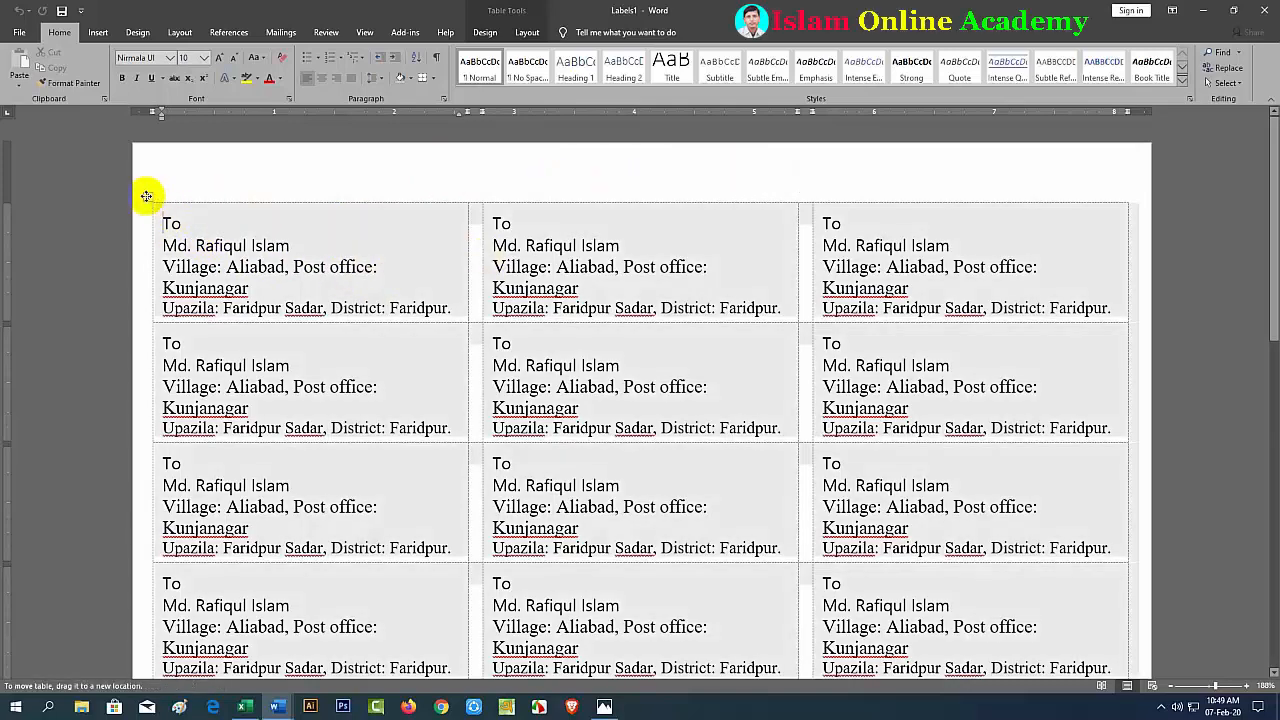
click(434, 80)
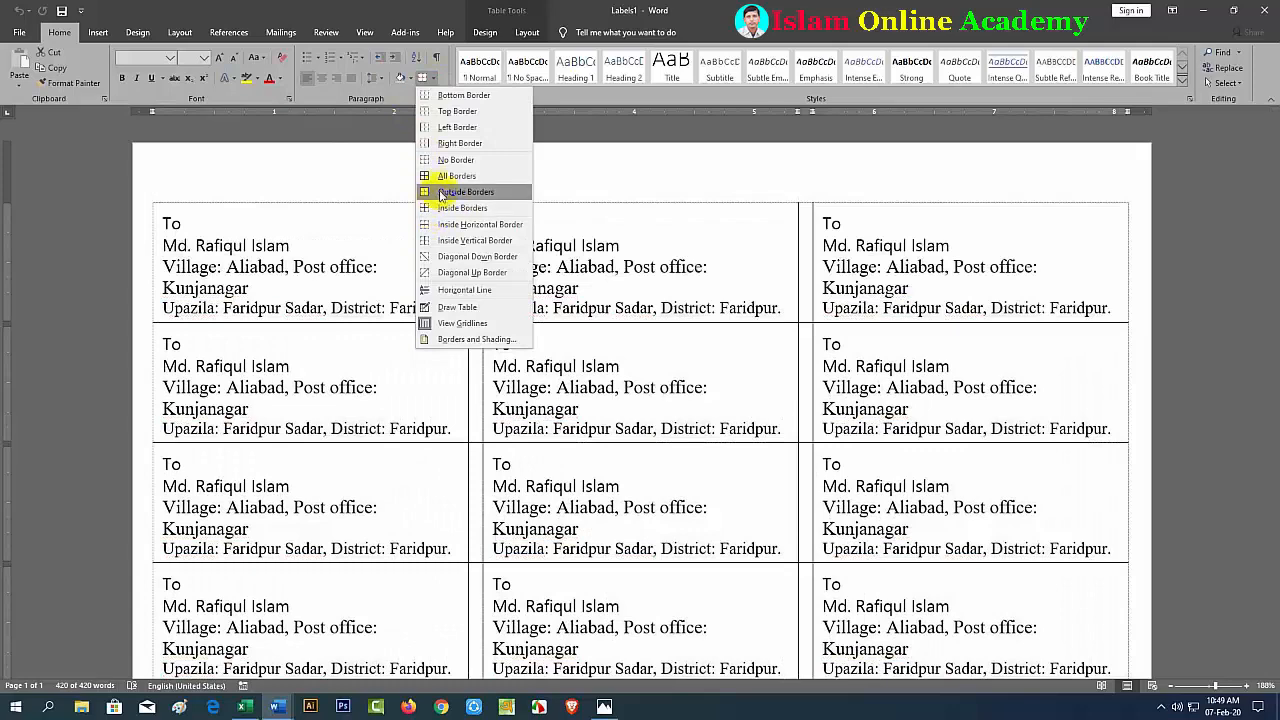
click(415, 365)
click(703, 254)
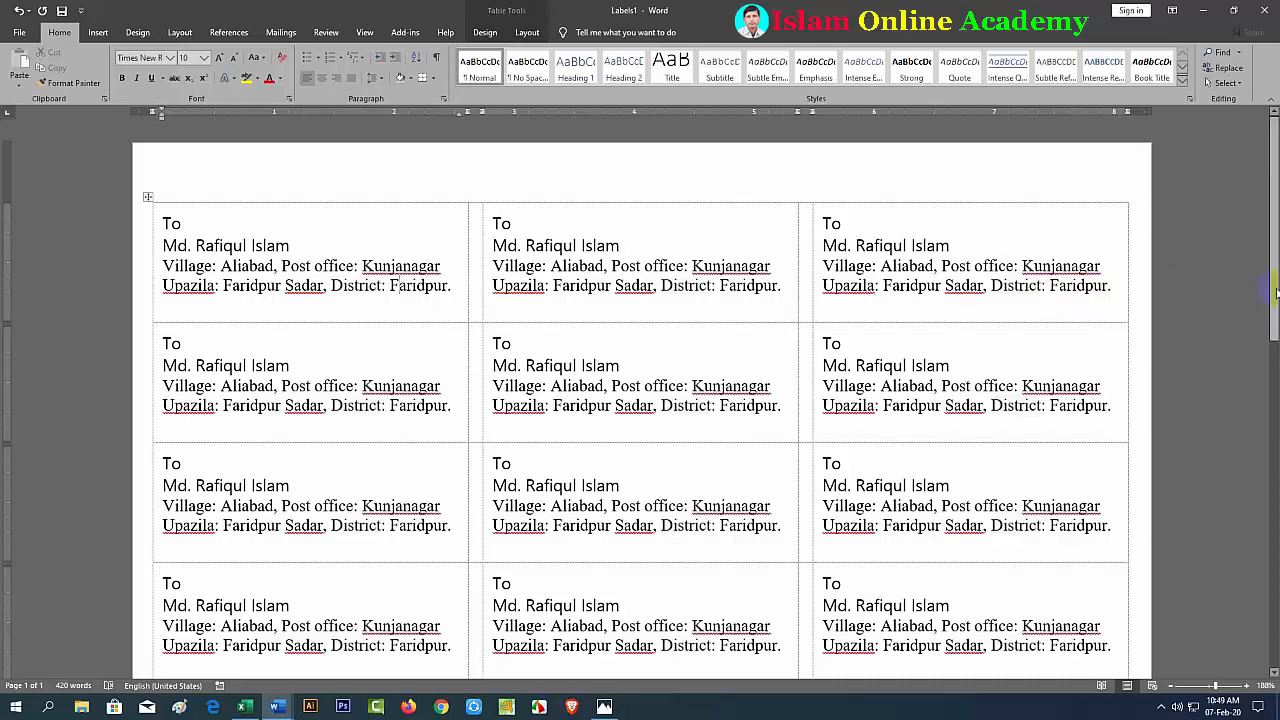
scroll(1275, 290, down, 5)
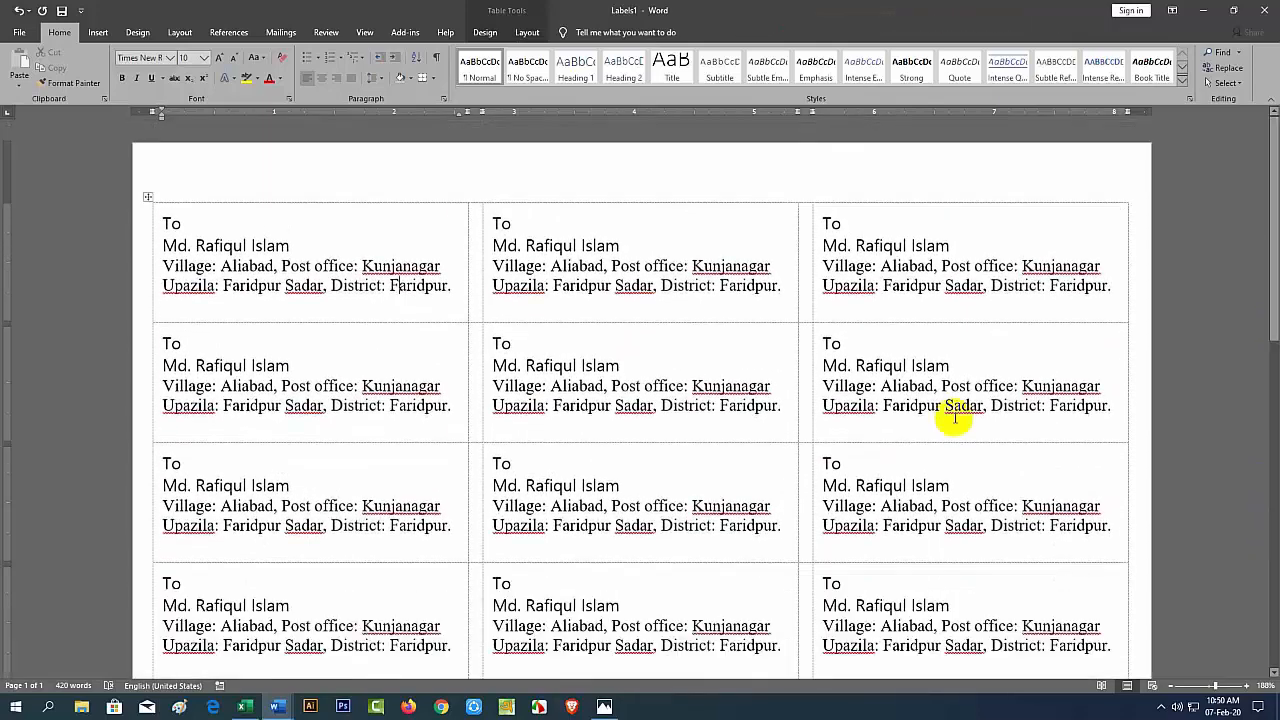
View the sample envelope in Photos and examine the Name/Designation, Address and Address2 columns of the Address workbook in Excel
click(606, 706)
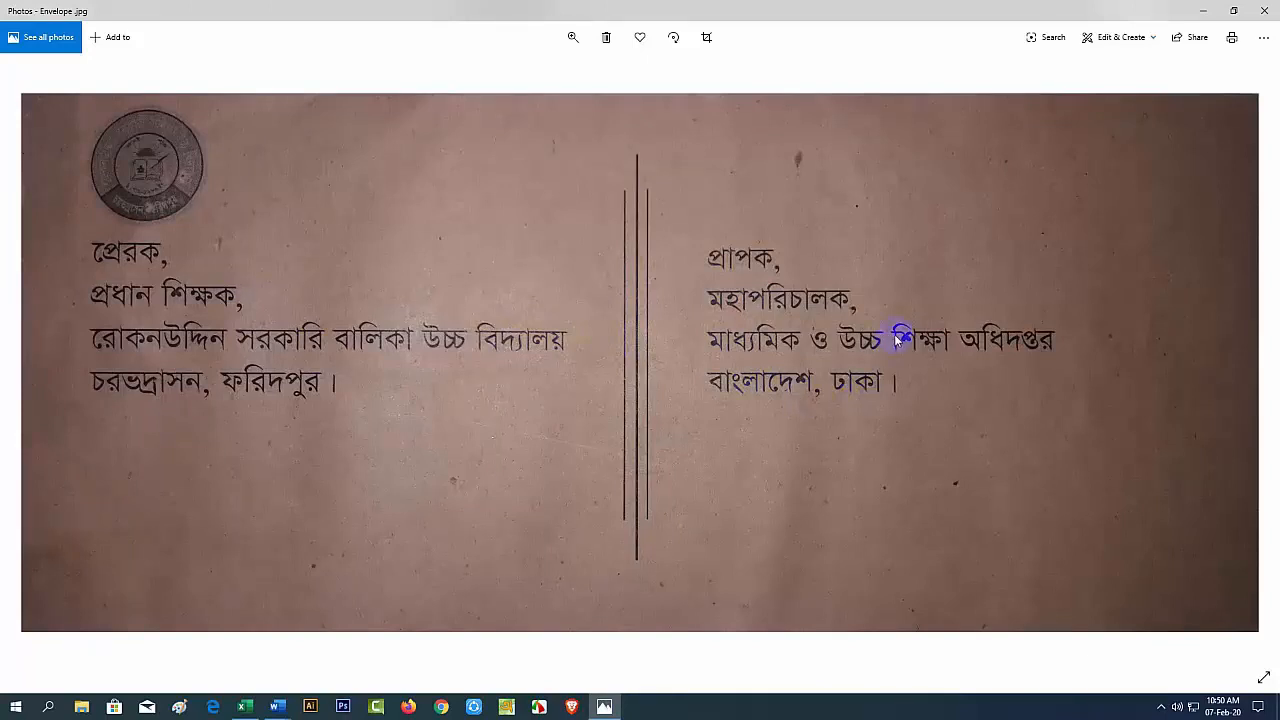
click(604, 706)
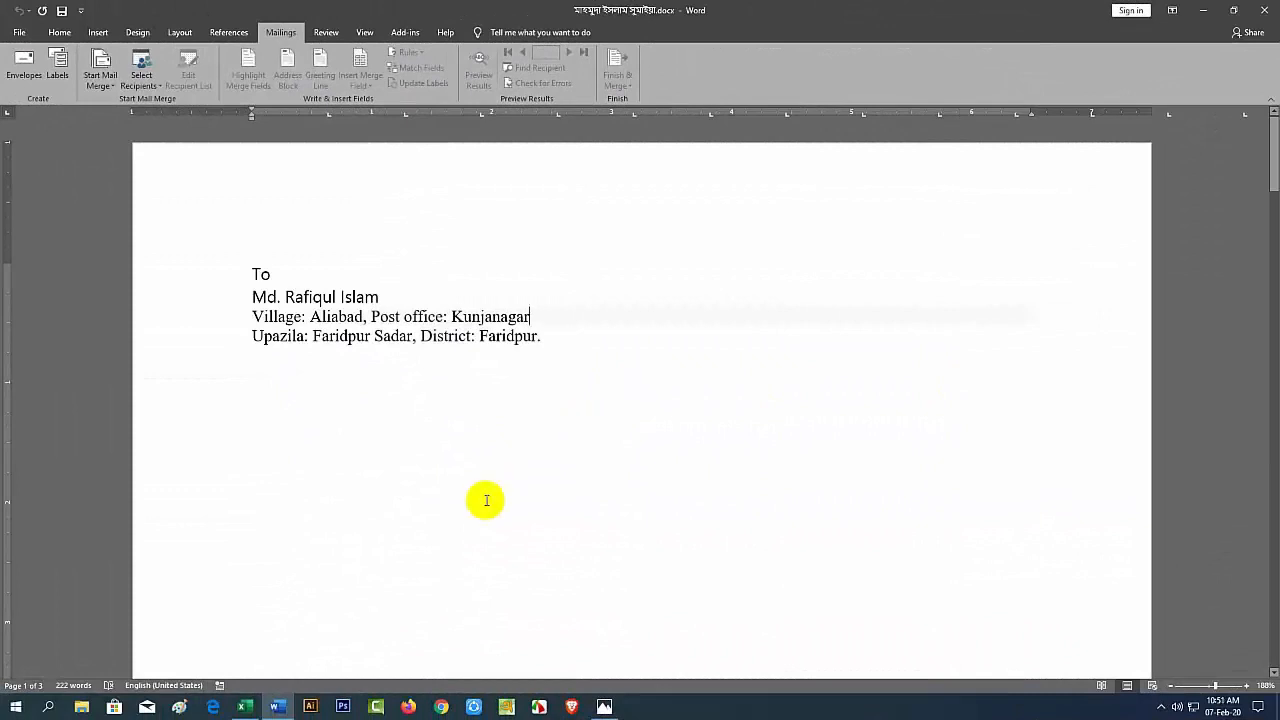
click(243, 708)
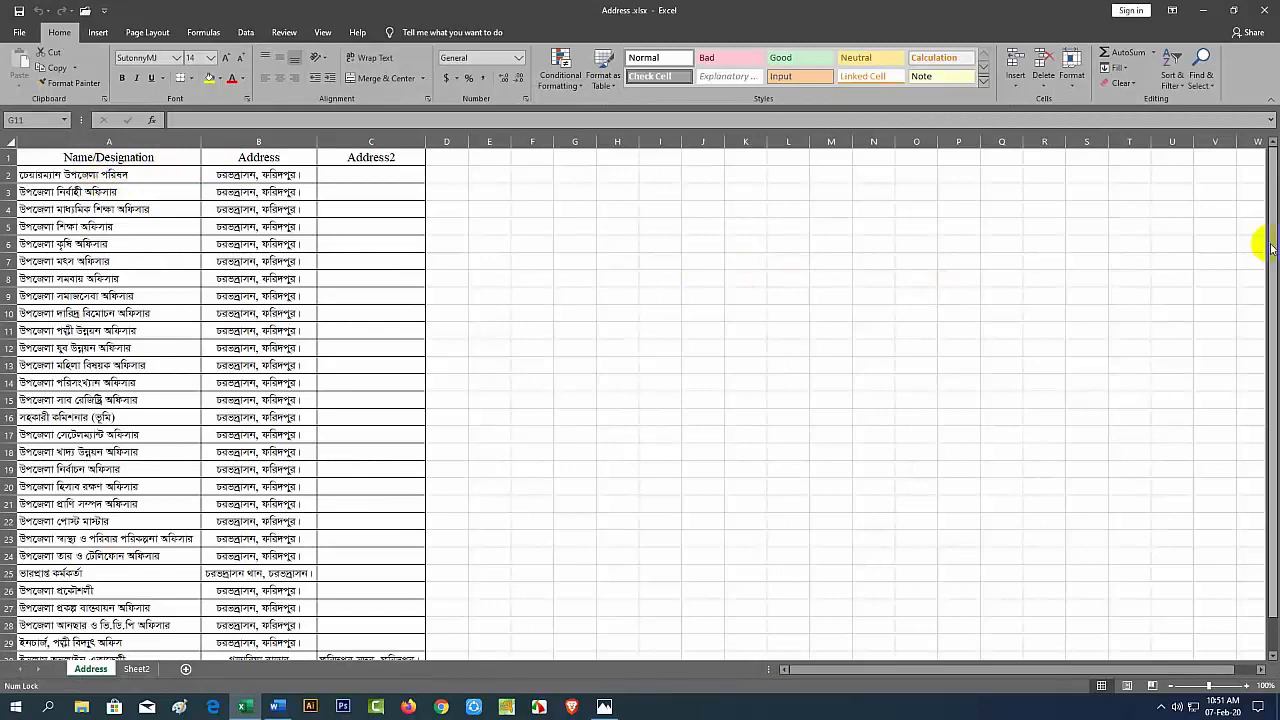
mouse_move(1266, 248)
mouse_down()
mouse_move(1274, 295)
mouse_move(1268, 268)
mouse_up()
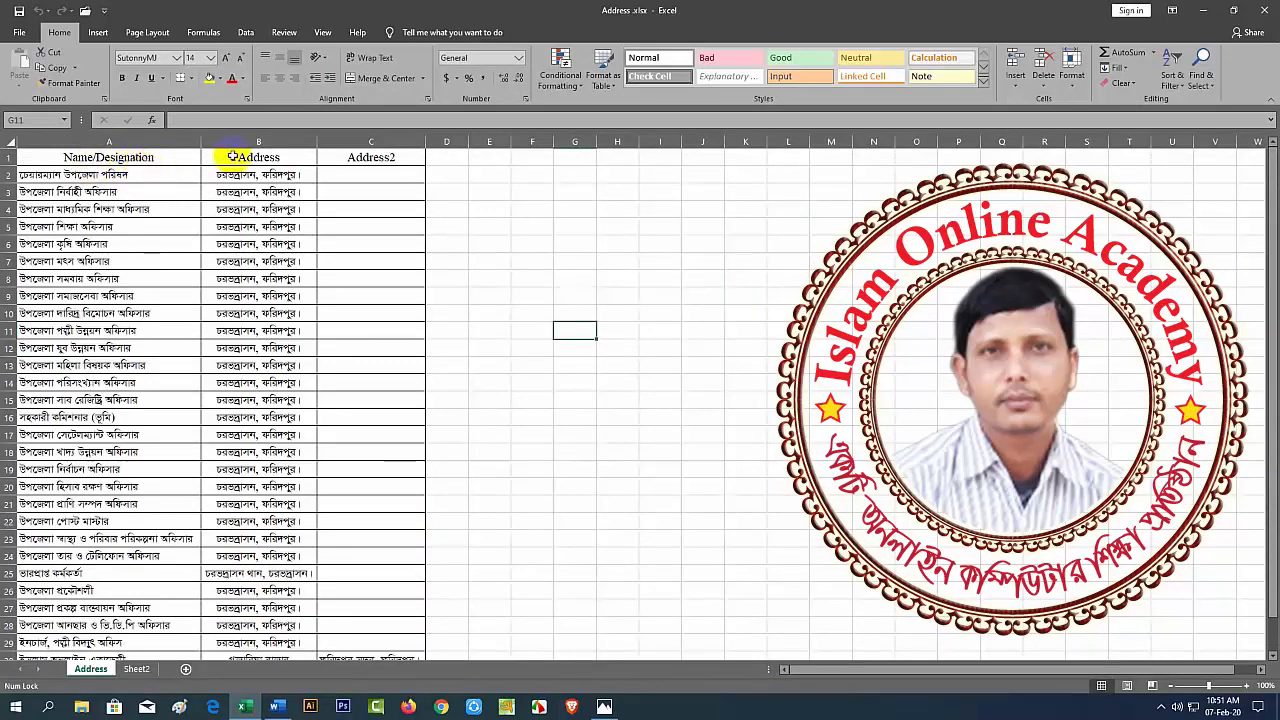
click(284, 159)
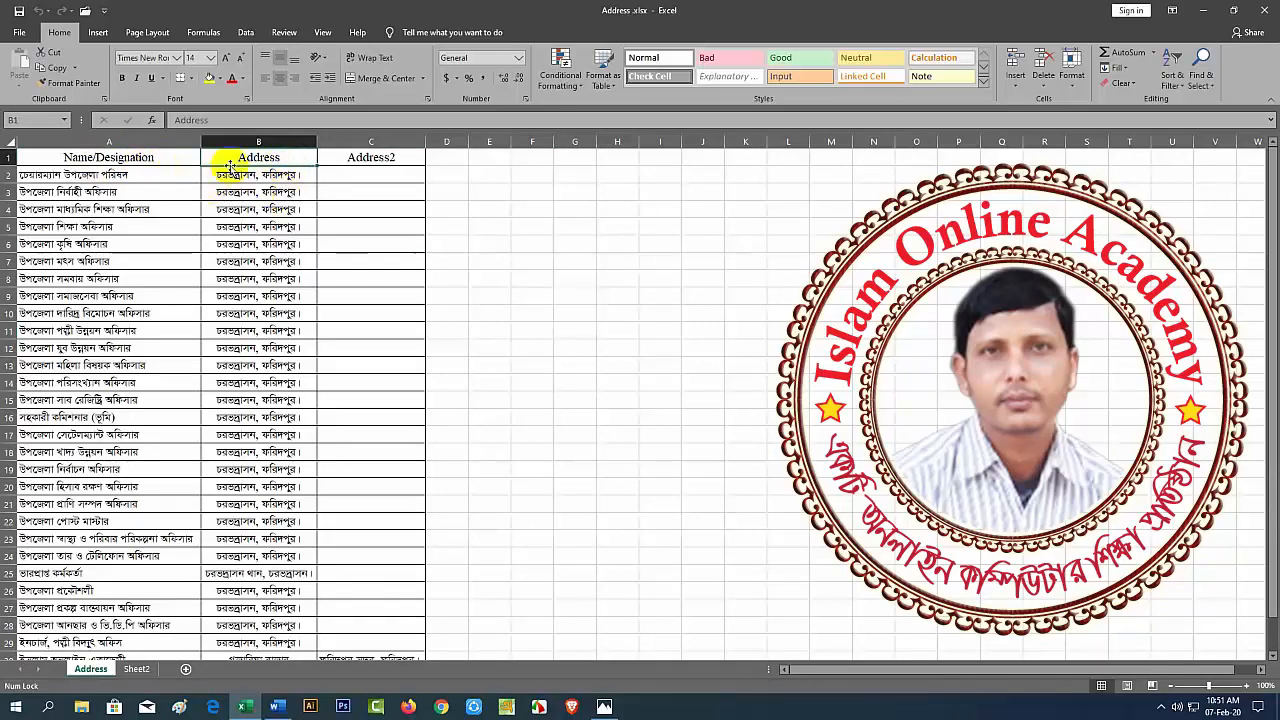
click(370, 158)
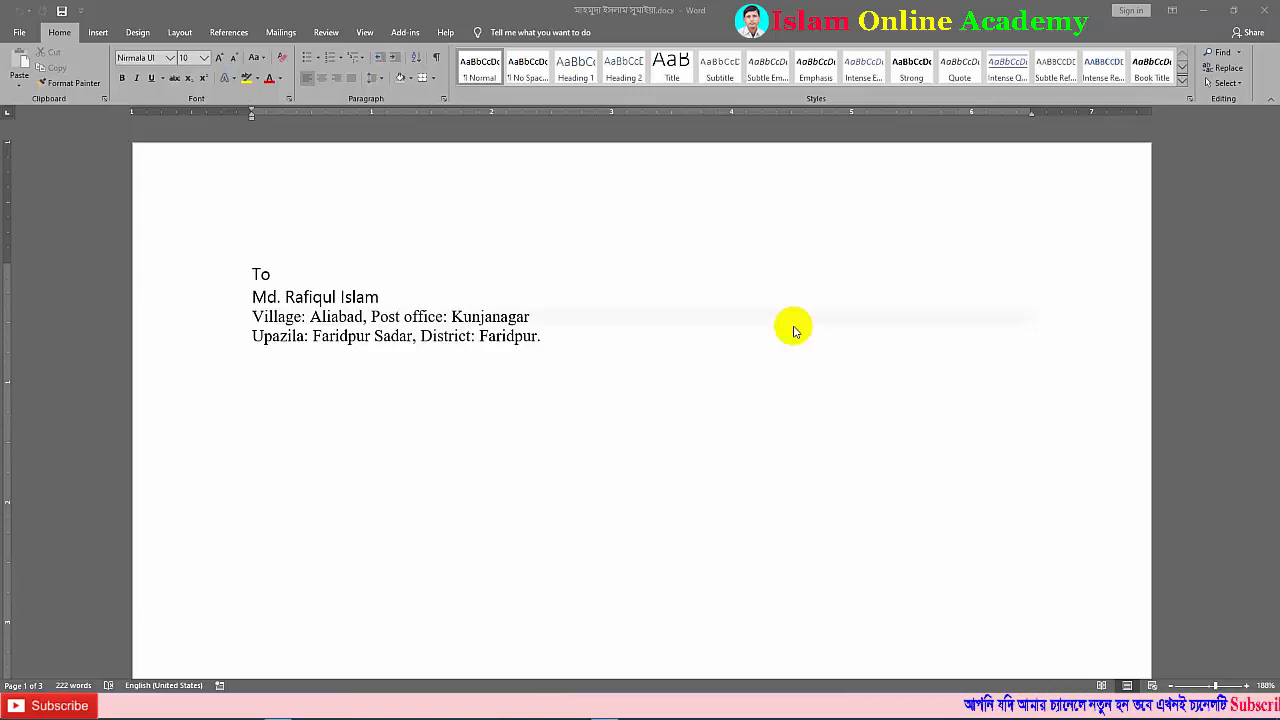
Start a label mail merge in a blank Word document, using the Microsoft 30 Per Page address label for 8.5" × 11" paper
click(1264, 10)
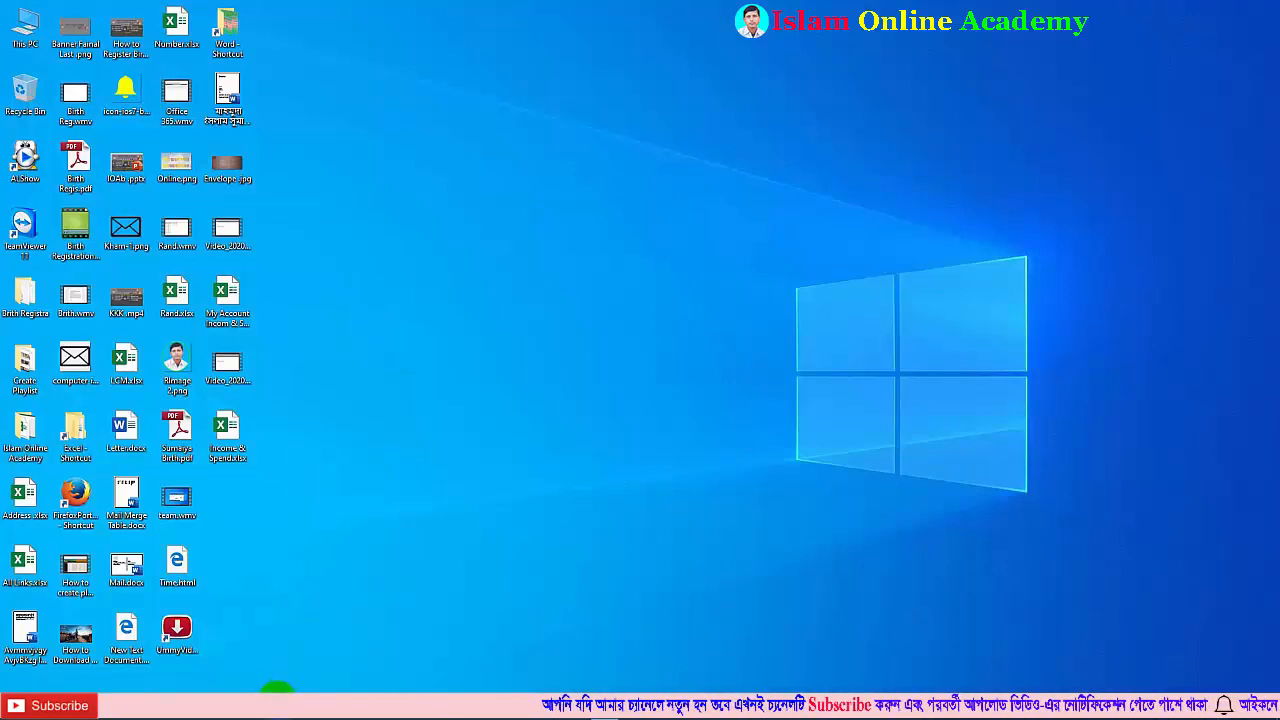
click(278, 688)
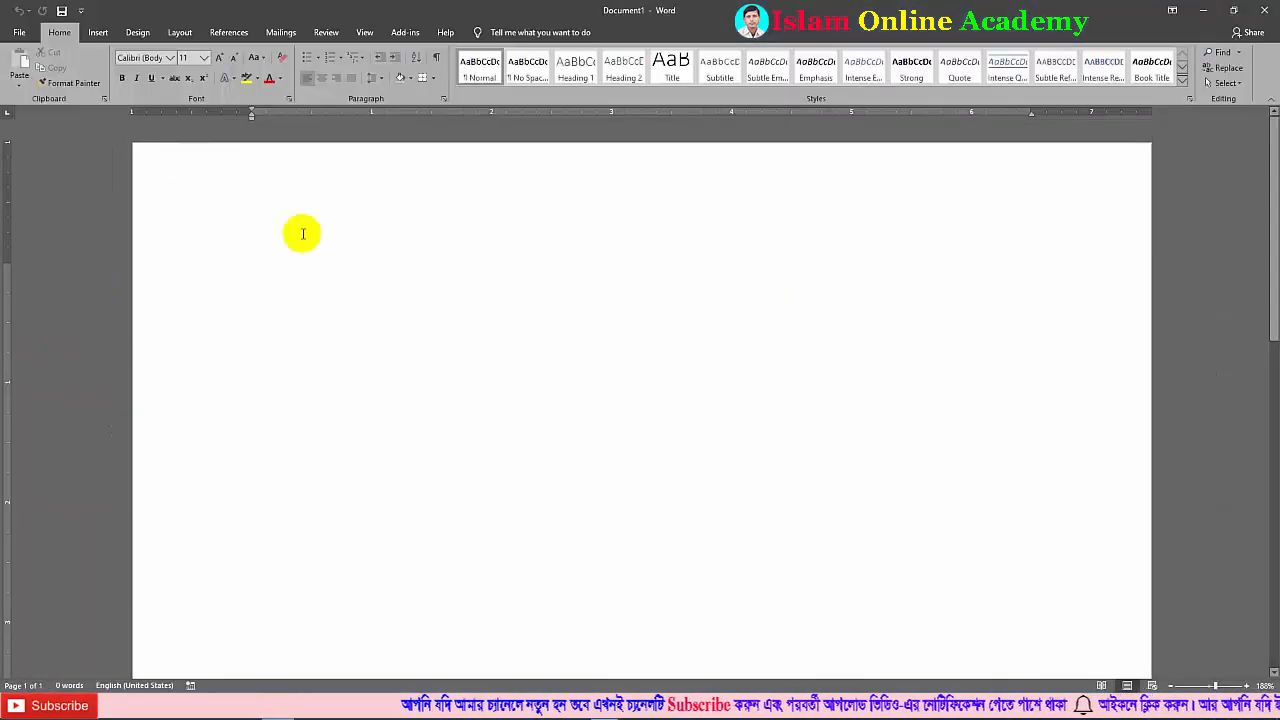
click(277, 34)
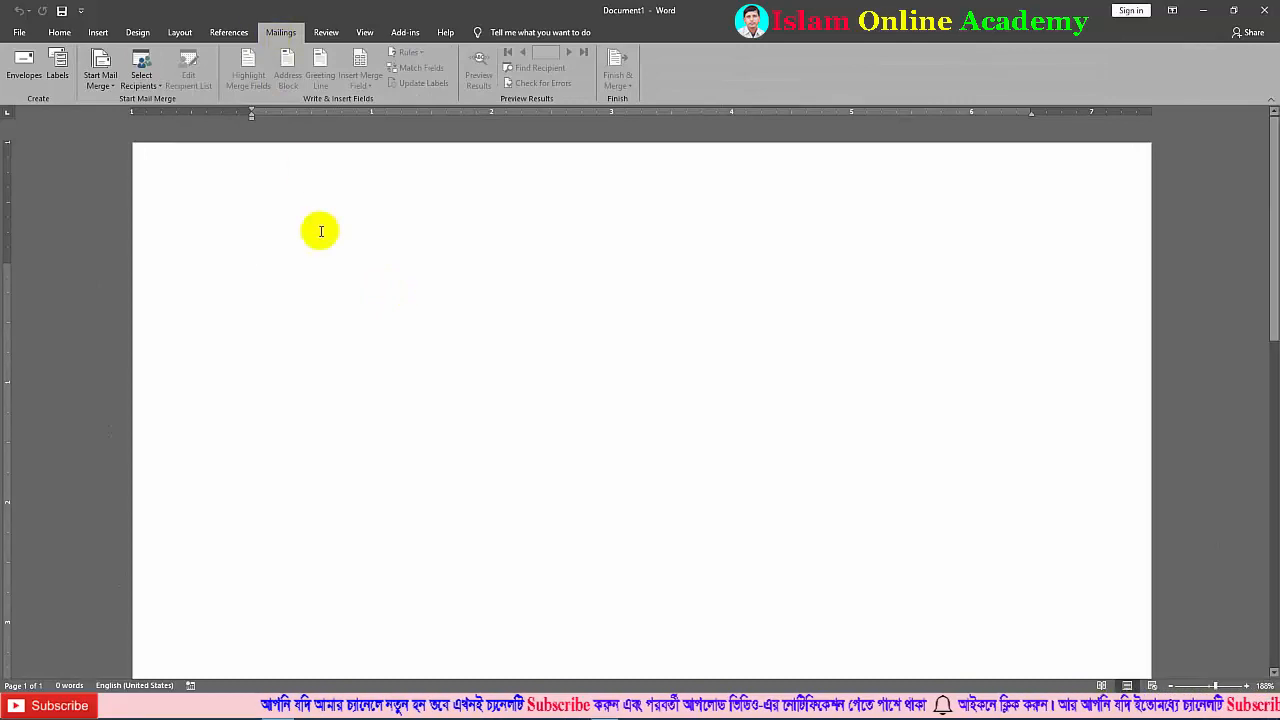
click(112, 90)
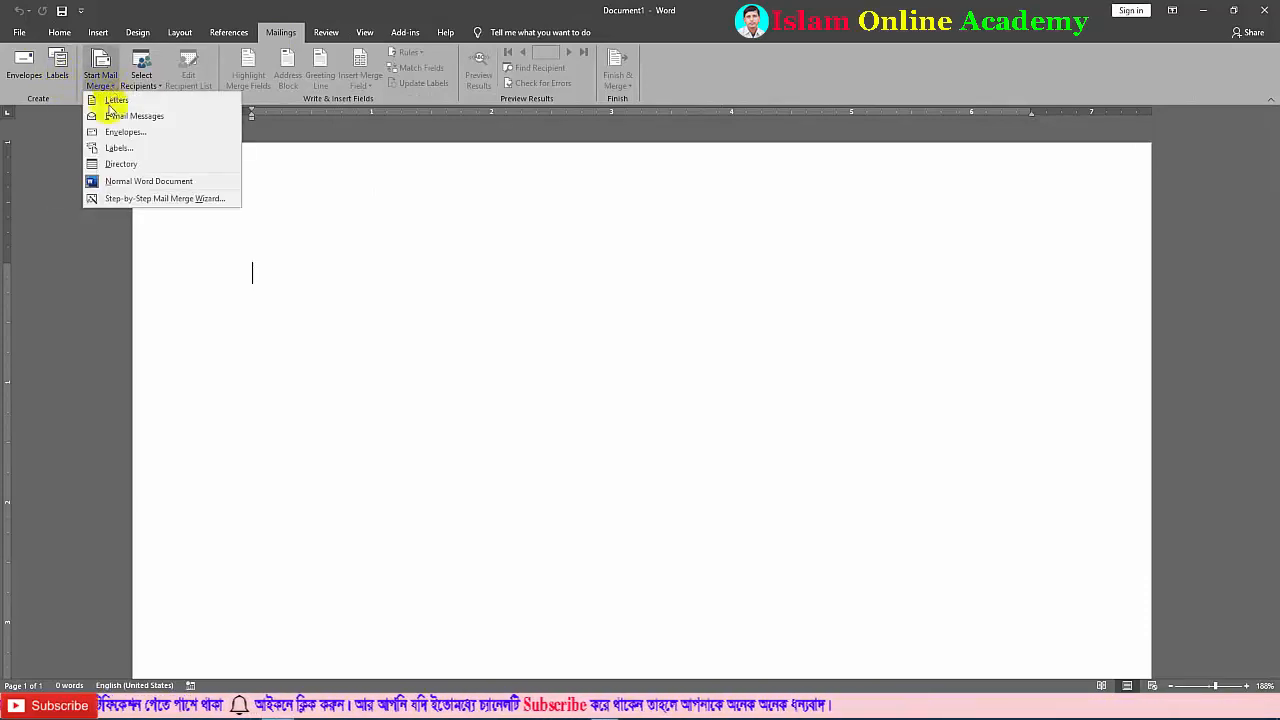
click(118, 148)
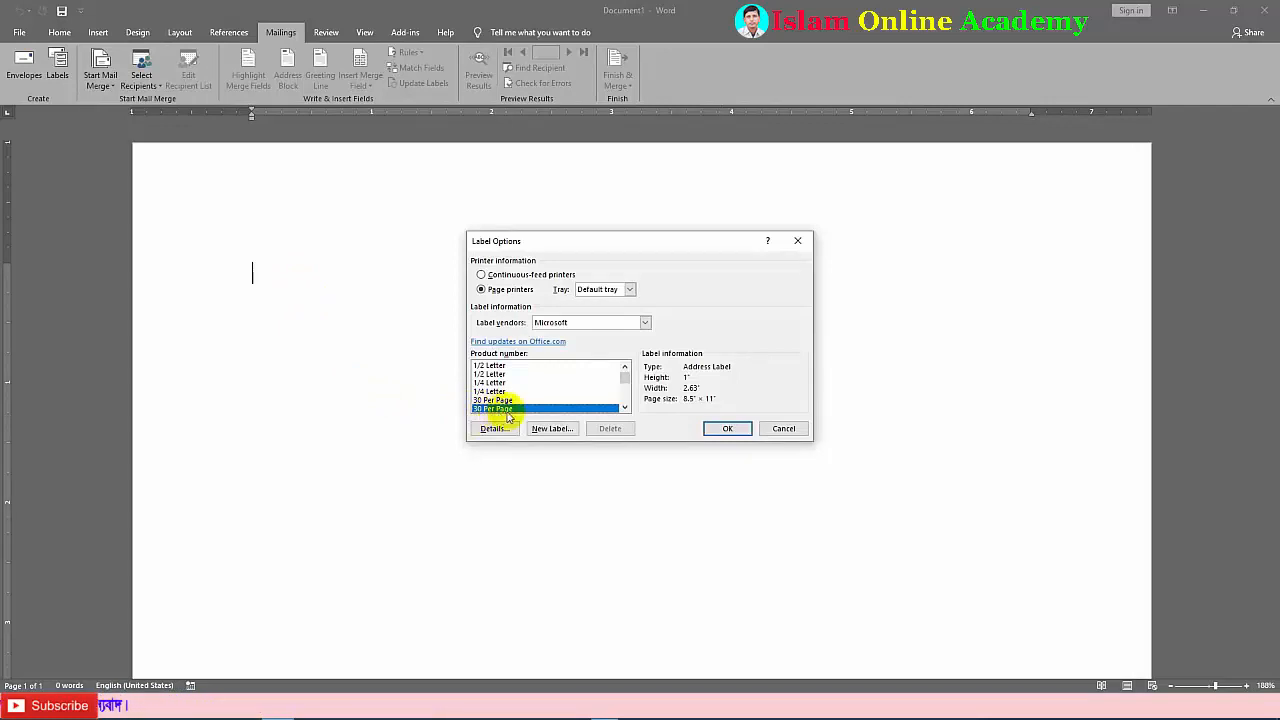
click(717, 427)
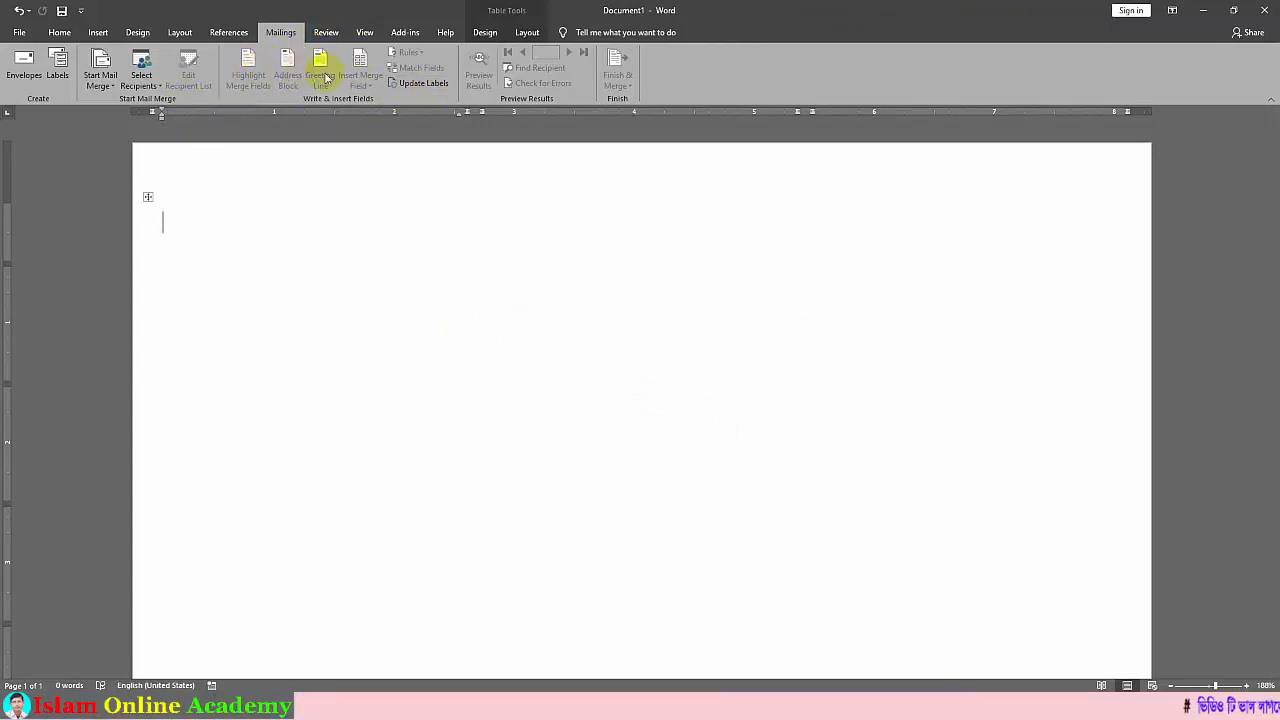
Connect the existing recipient list Address.xlsx from the Desktop, using the Address$ table with its first row as column headers
click(160, 90)
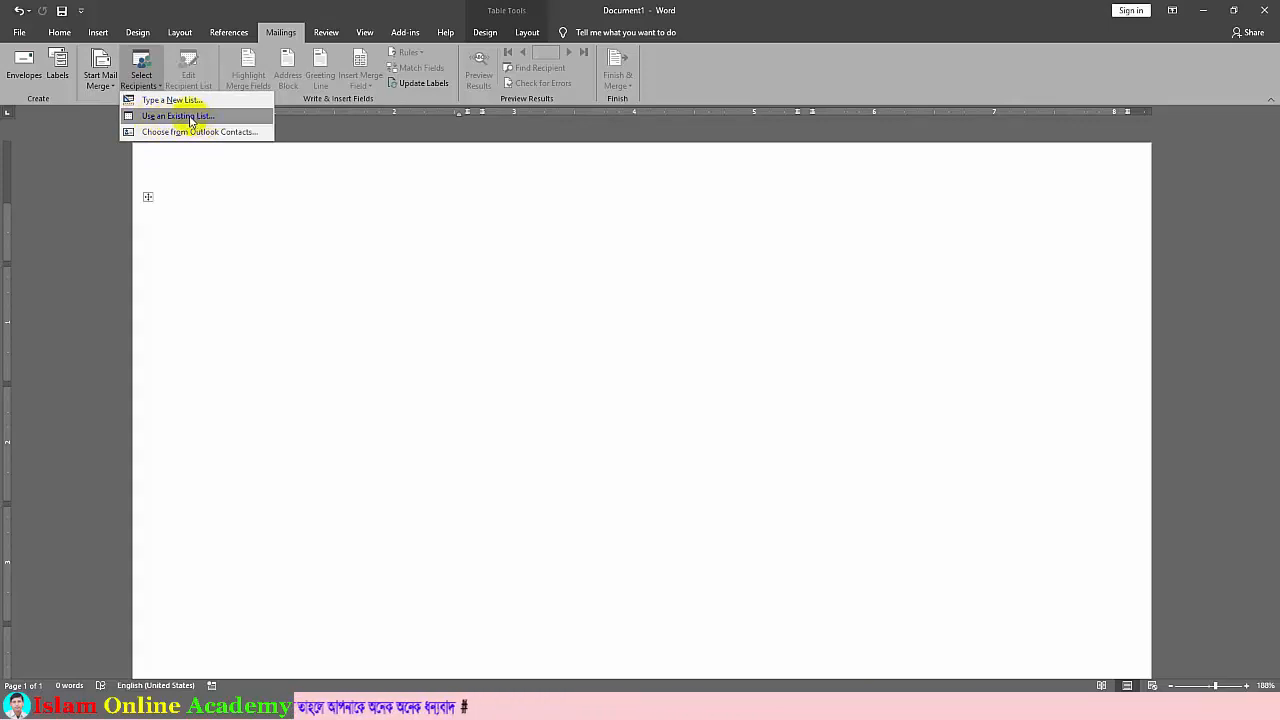
click(178, 116)
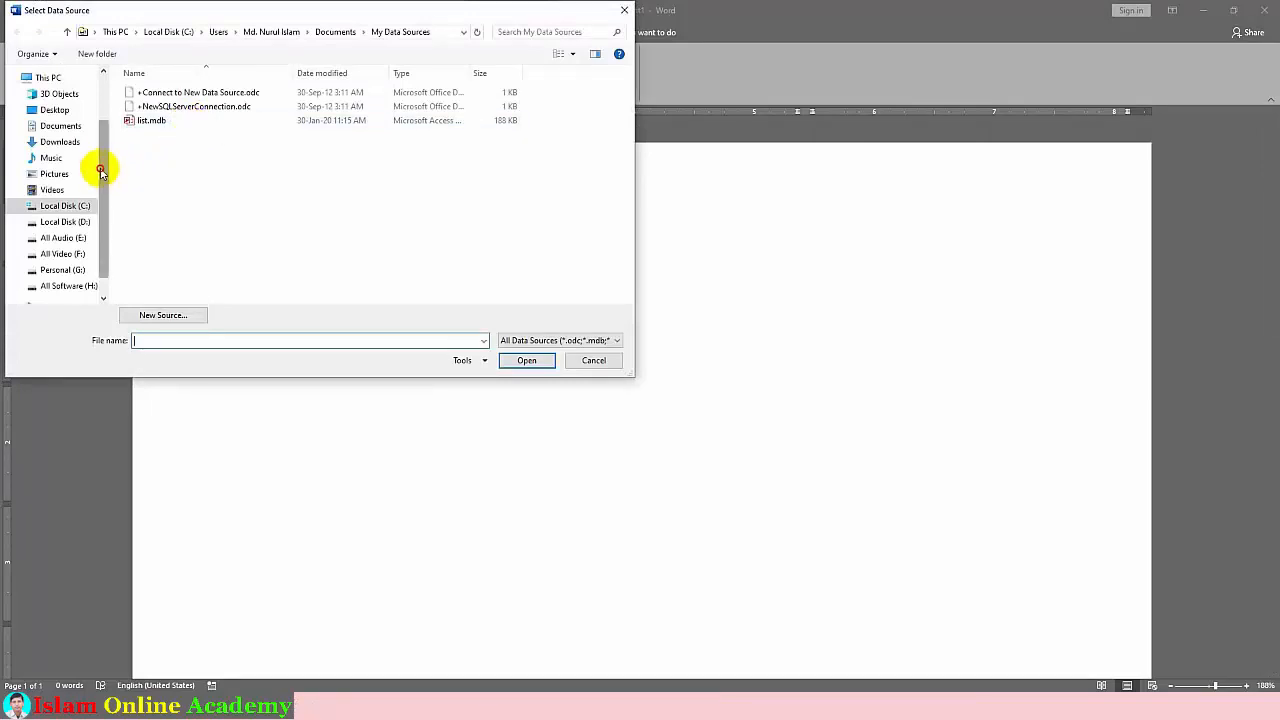
drag(101, 172, 109, 125)
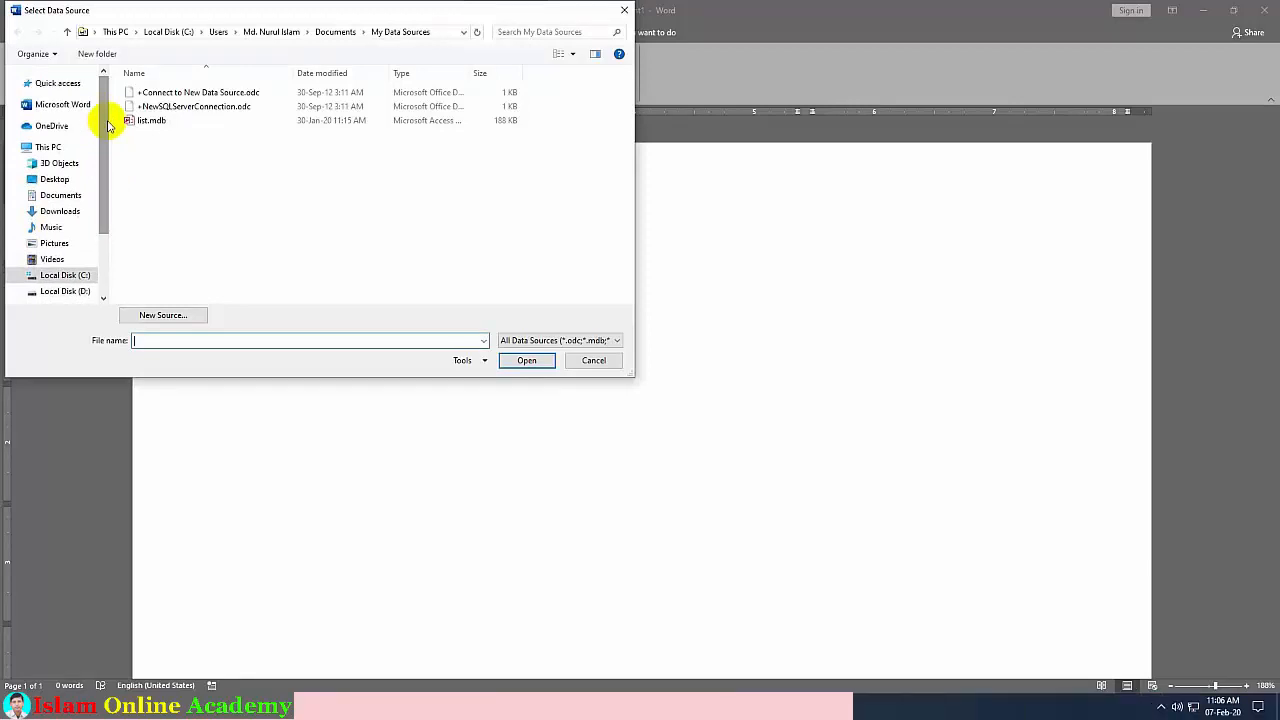
click(55, 181)
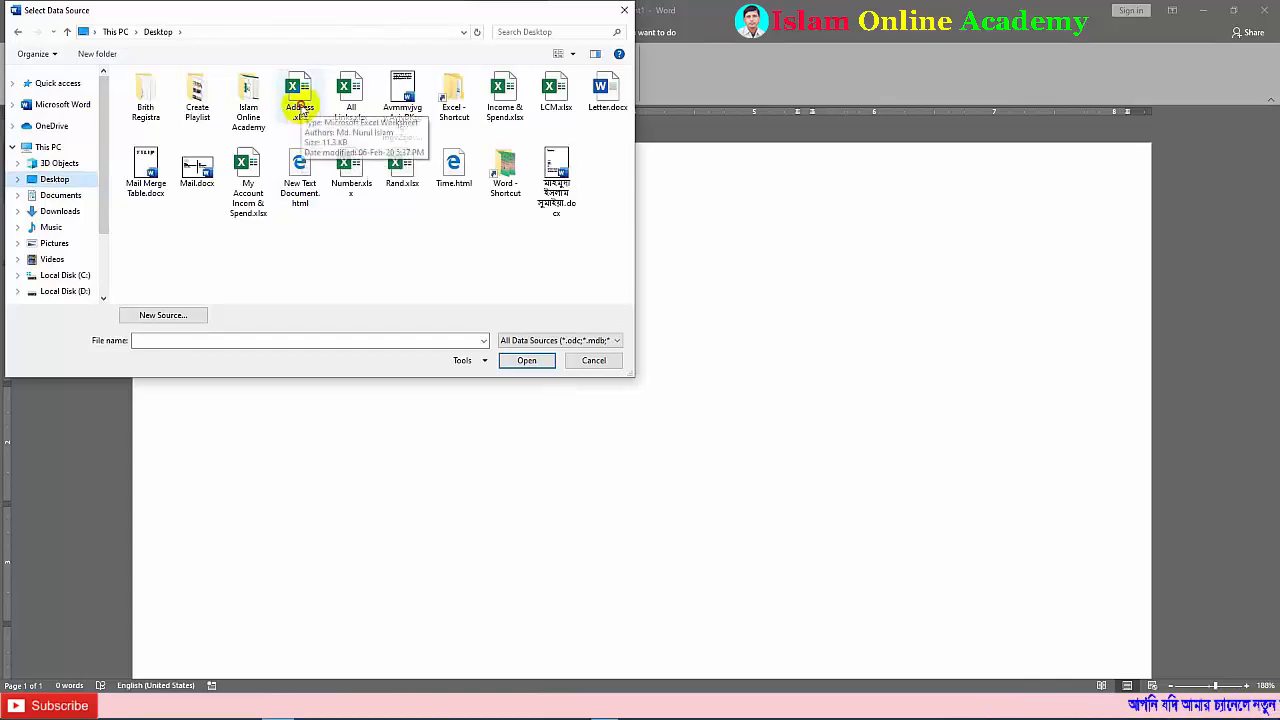
click(301, 112)
click(522, 360)
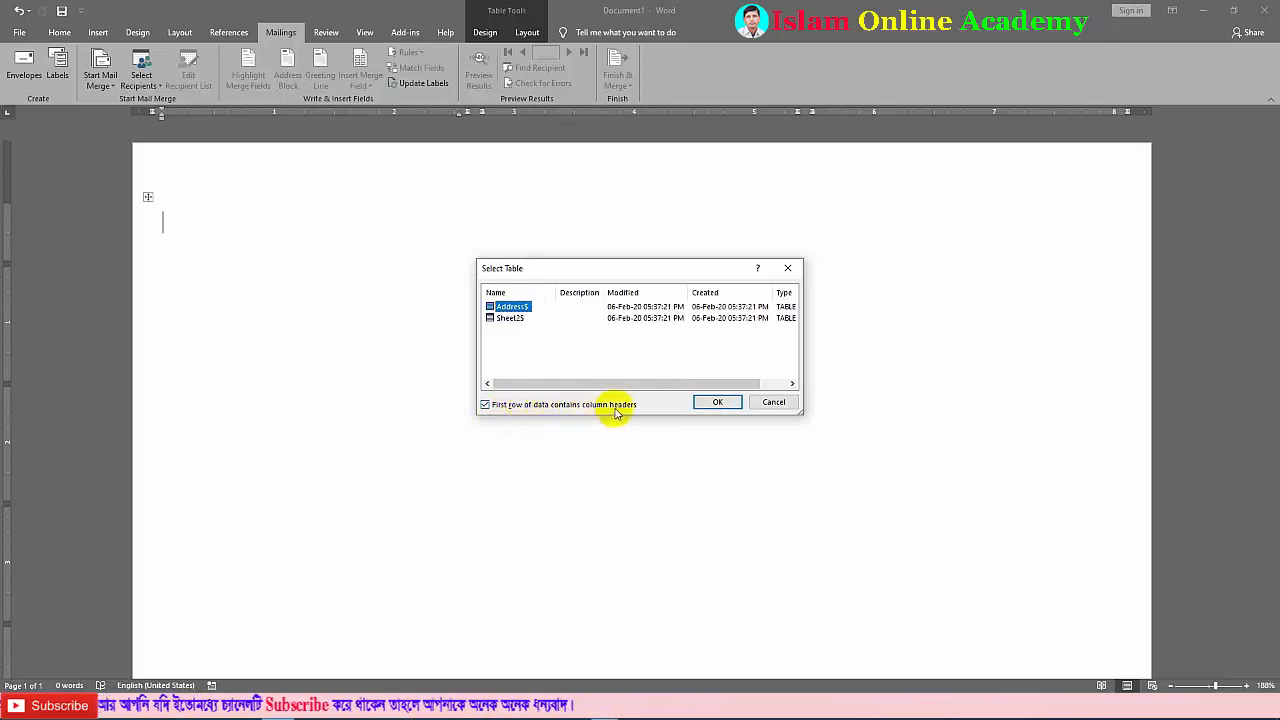
click(713, 402)
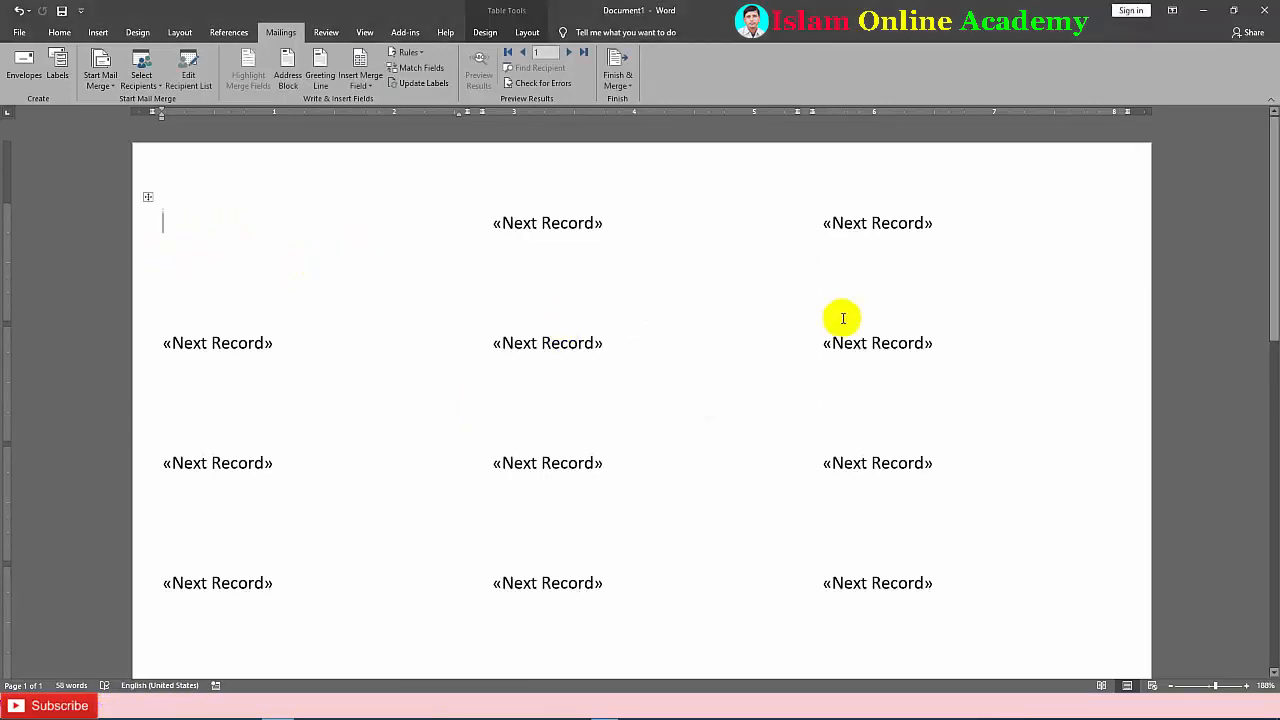
scroll(843, 318, down, 1)
scroll(826, 394, up, 1)
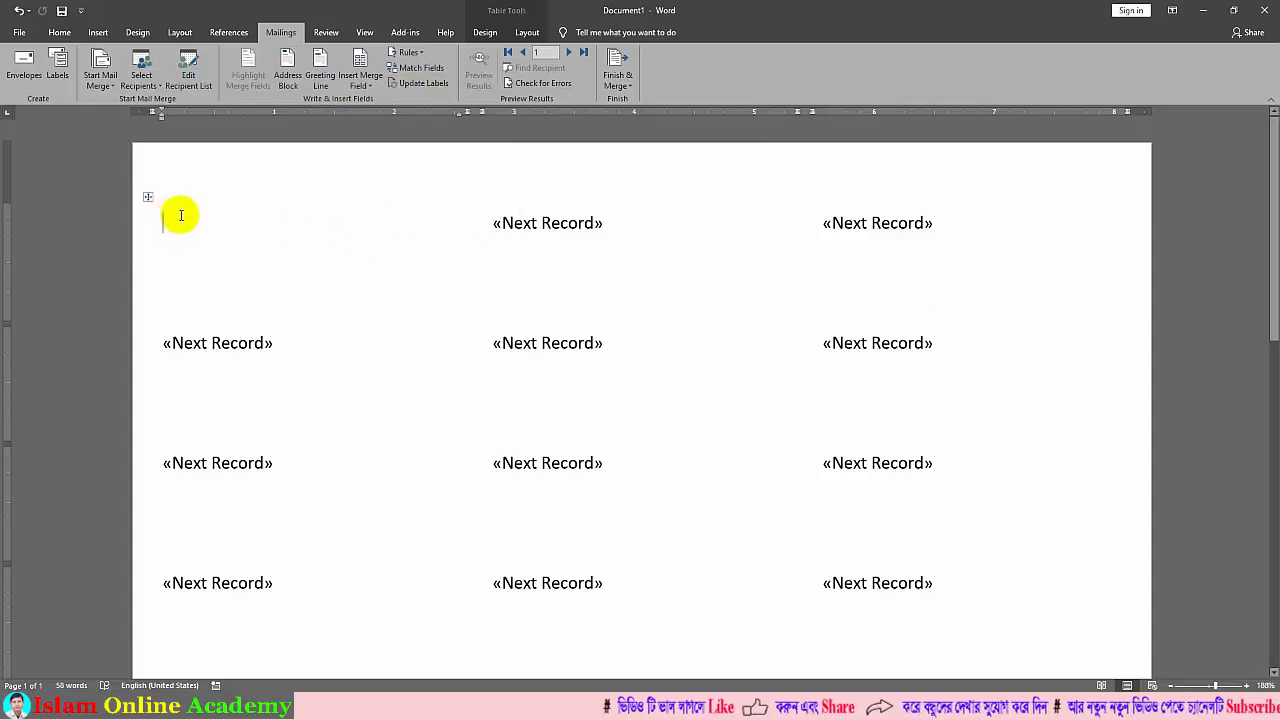
Set the font to SutonnyMJ in the first label and enter "বরাবর," as its first line, followed by a new line
click(59, 34)
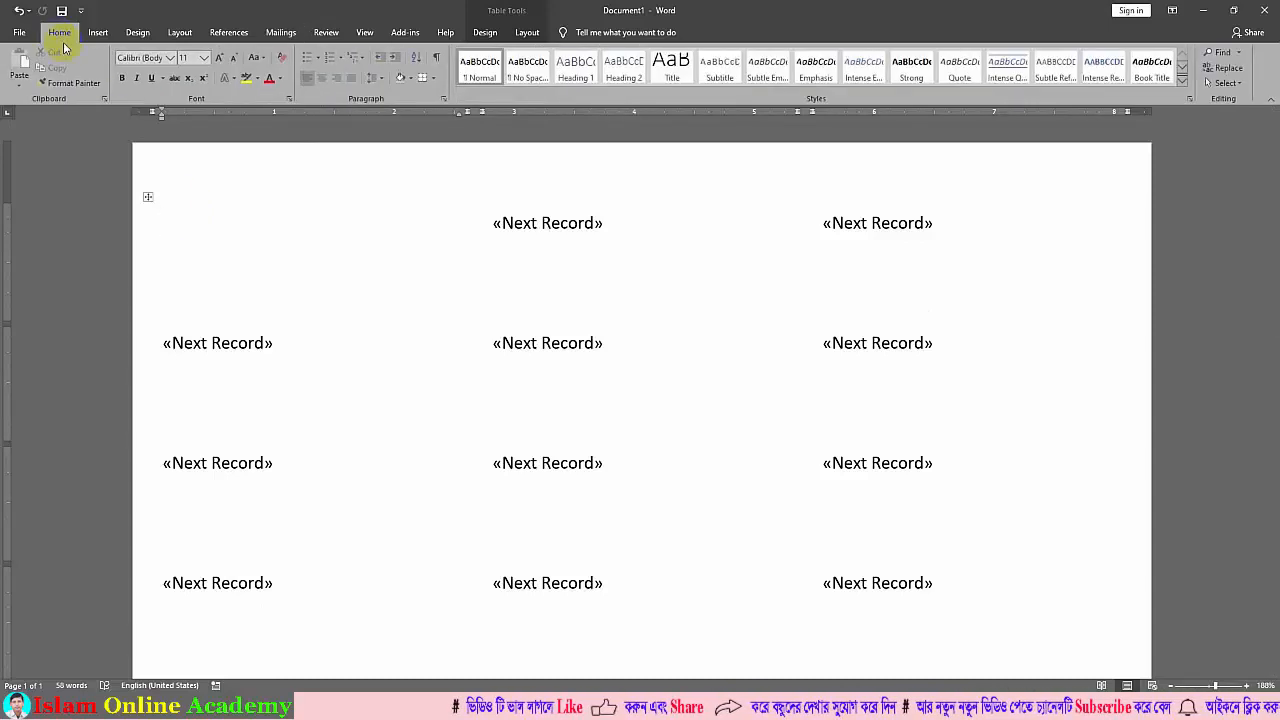
click(172, 59)
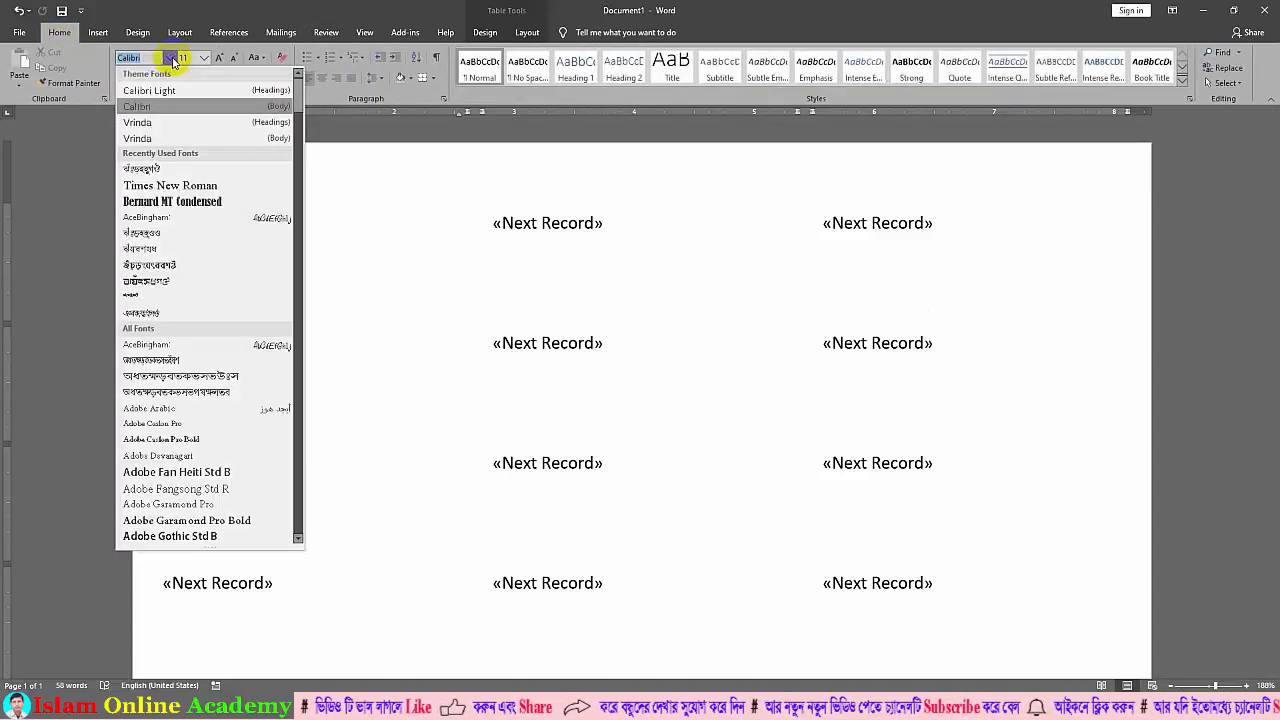
click(163, 164)
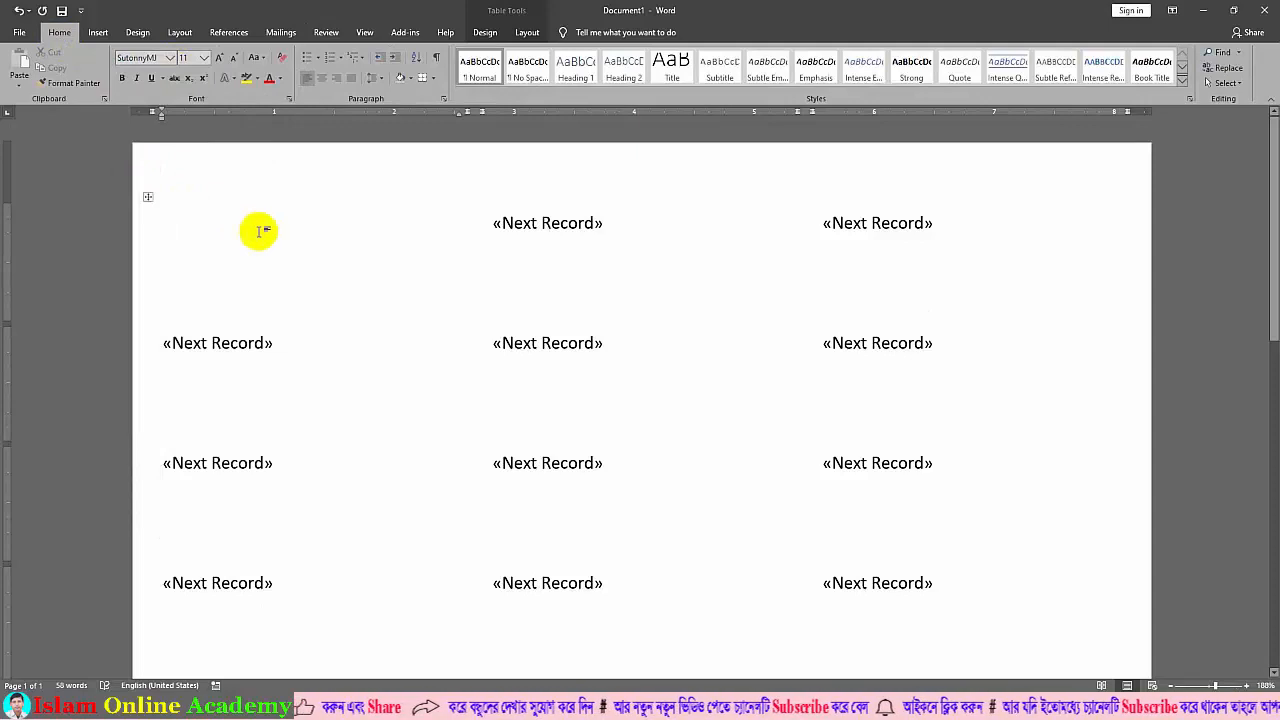
text(বরা)
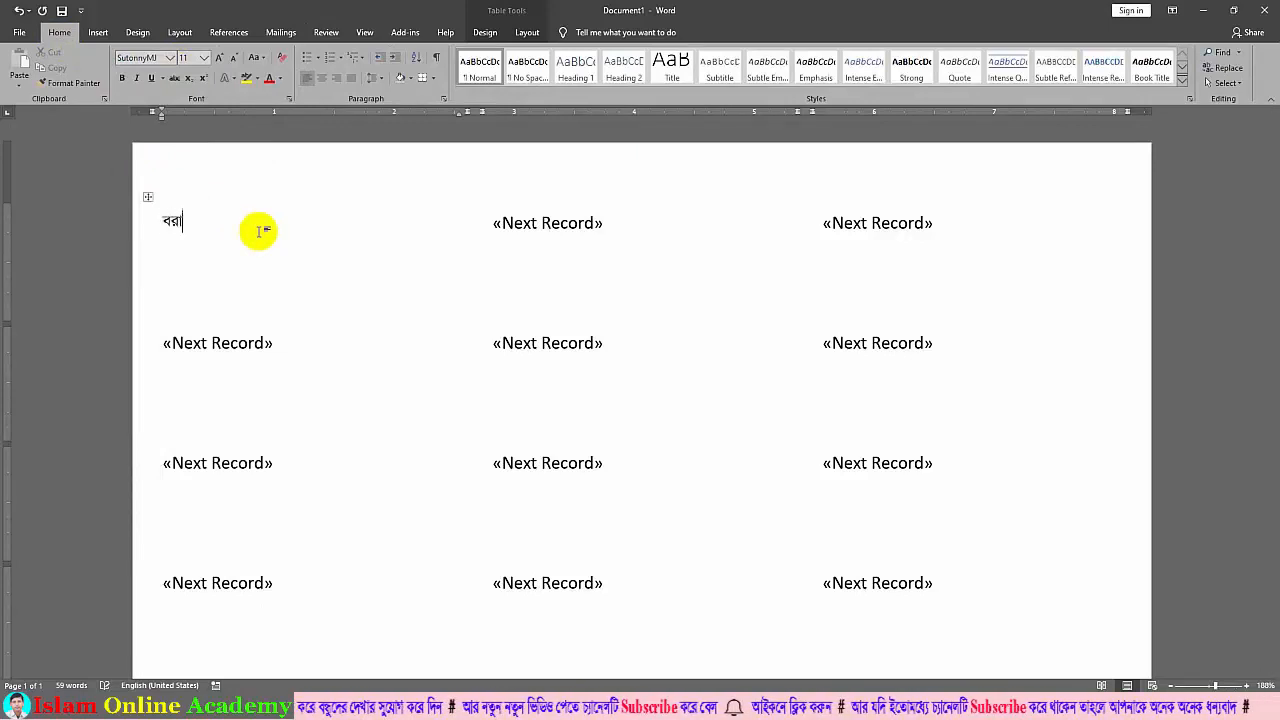
text(বর)
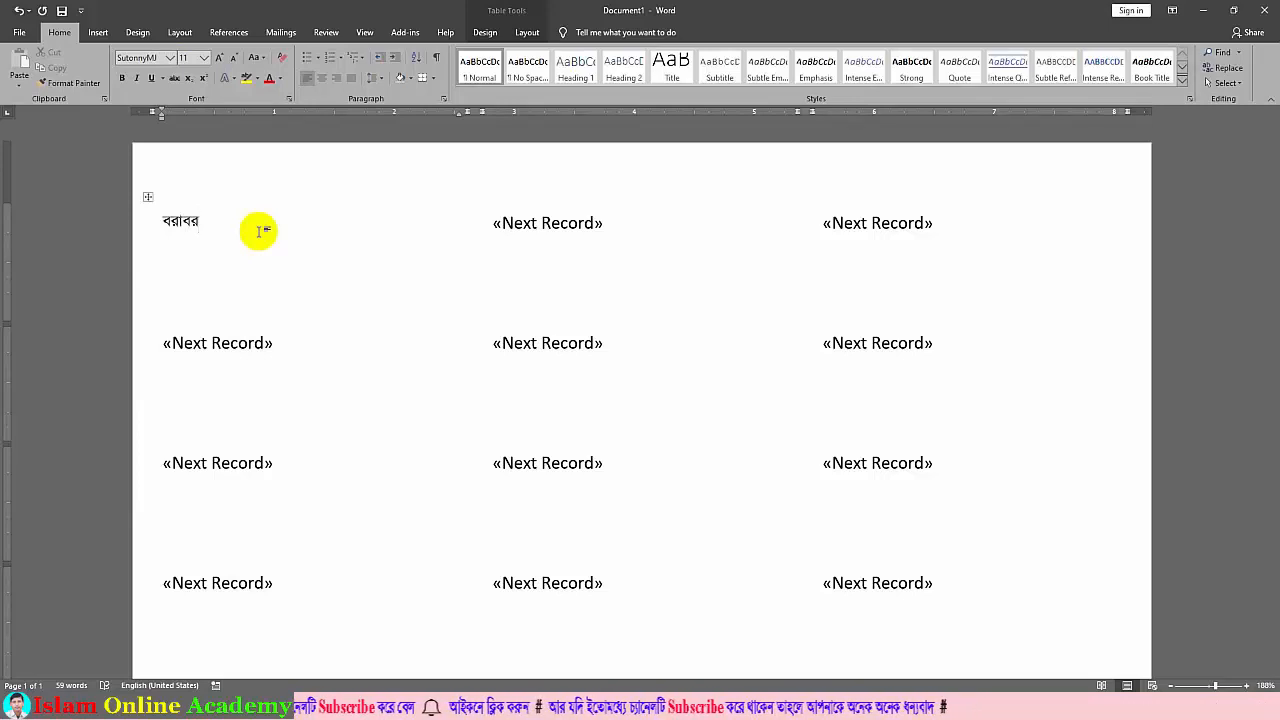
text(,)
key(Return)
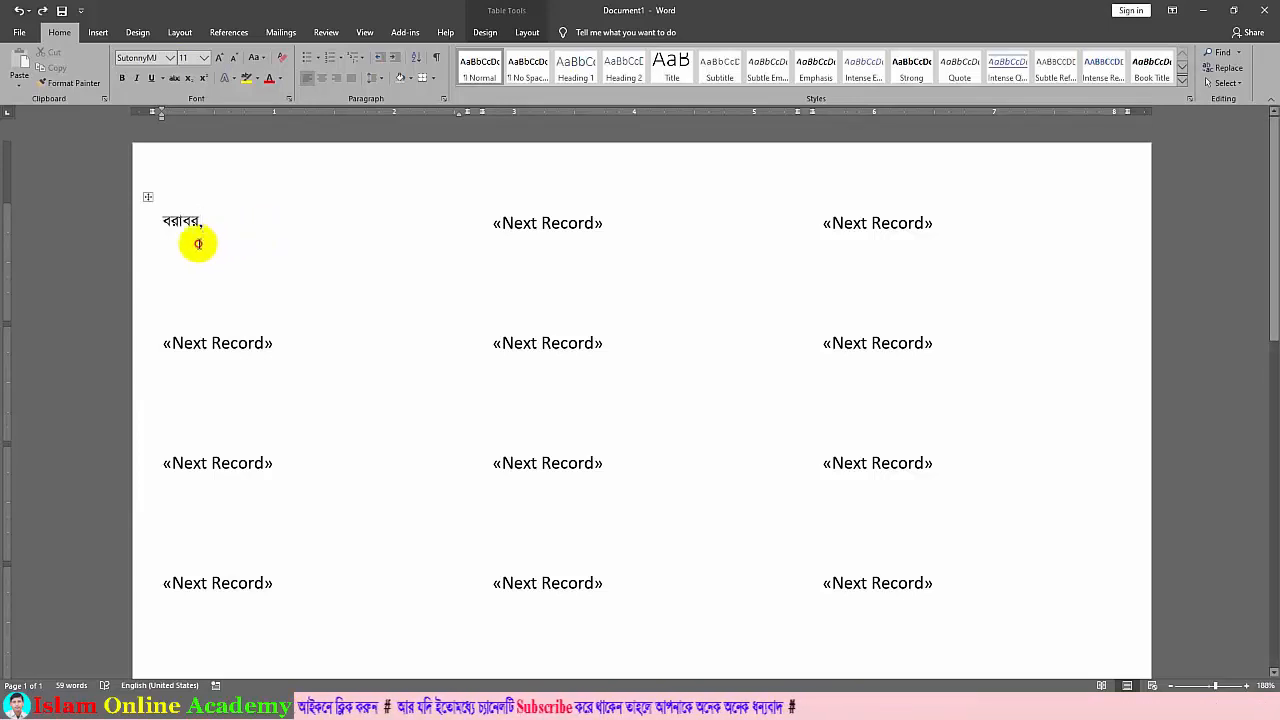
click(198, 243)
click(204, 225)
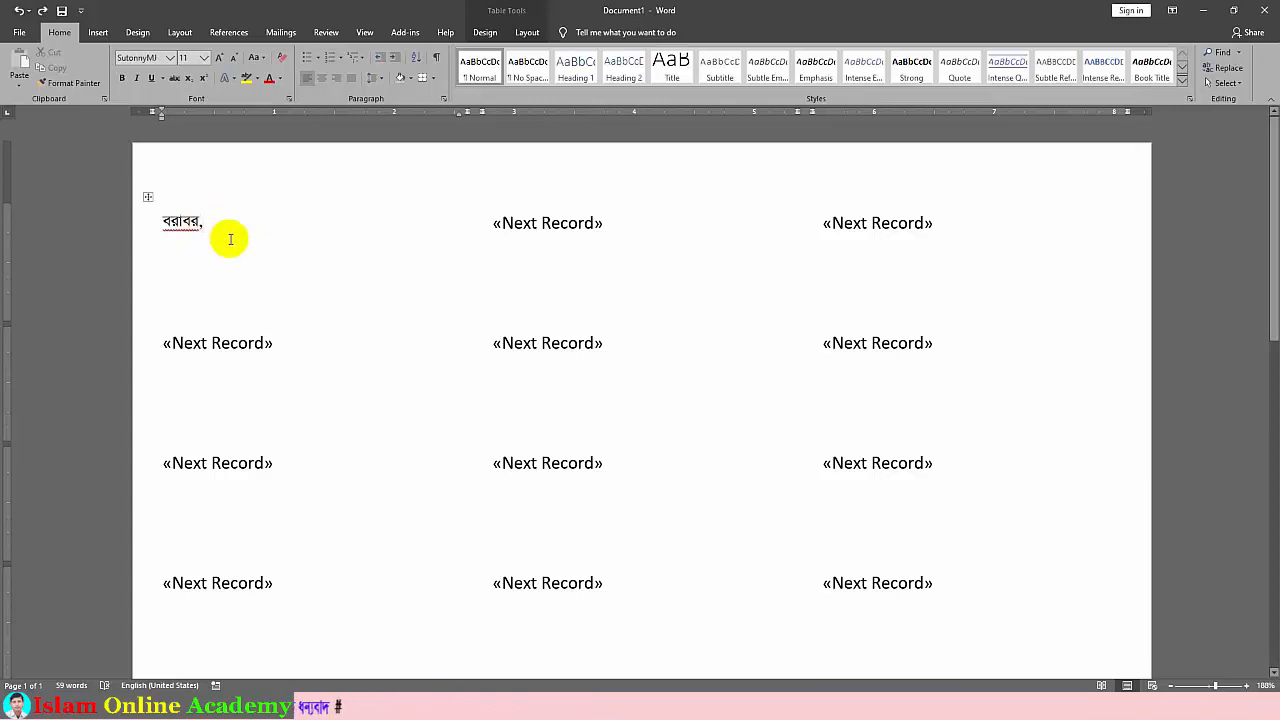
key(Return)
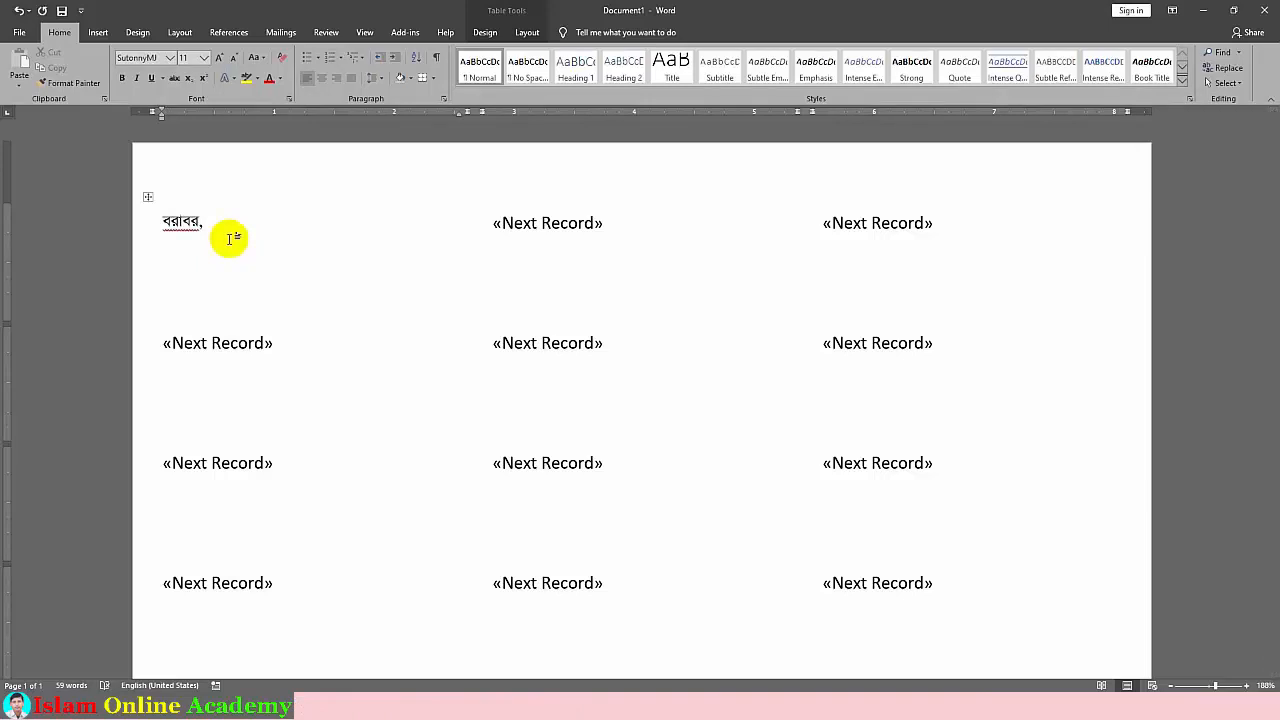
Insert the merge fields NameDesignation, Address and Address2 on separate lines below "বরাবর," in the first label
click(290, 34)
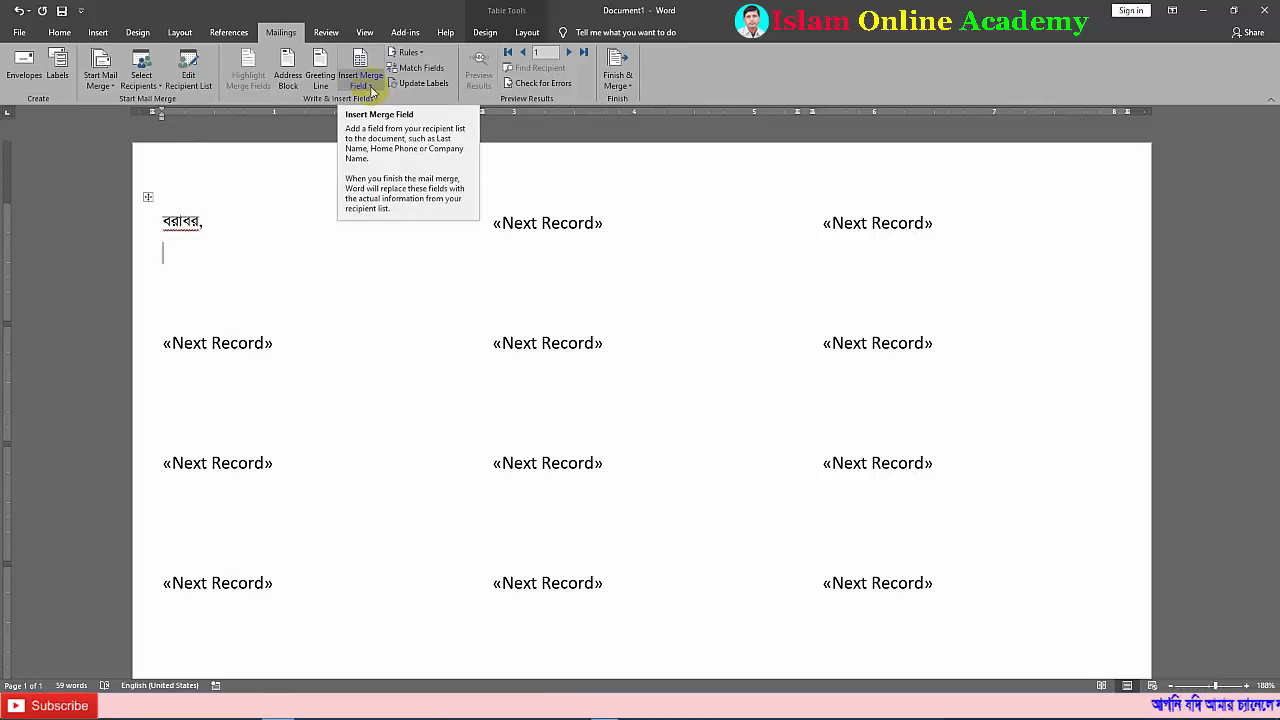
click(372, 90)
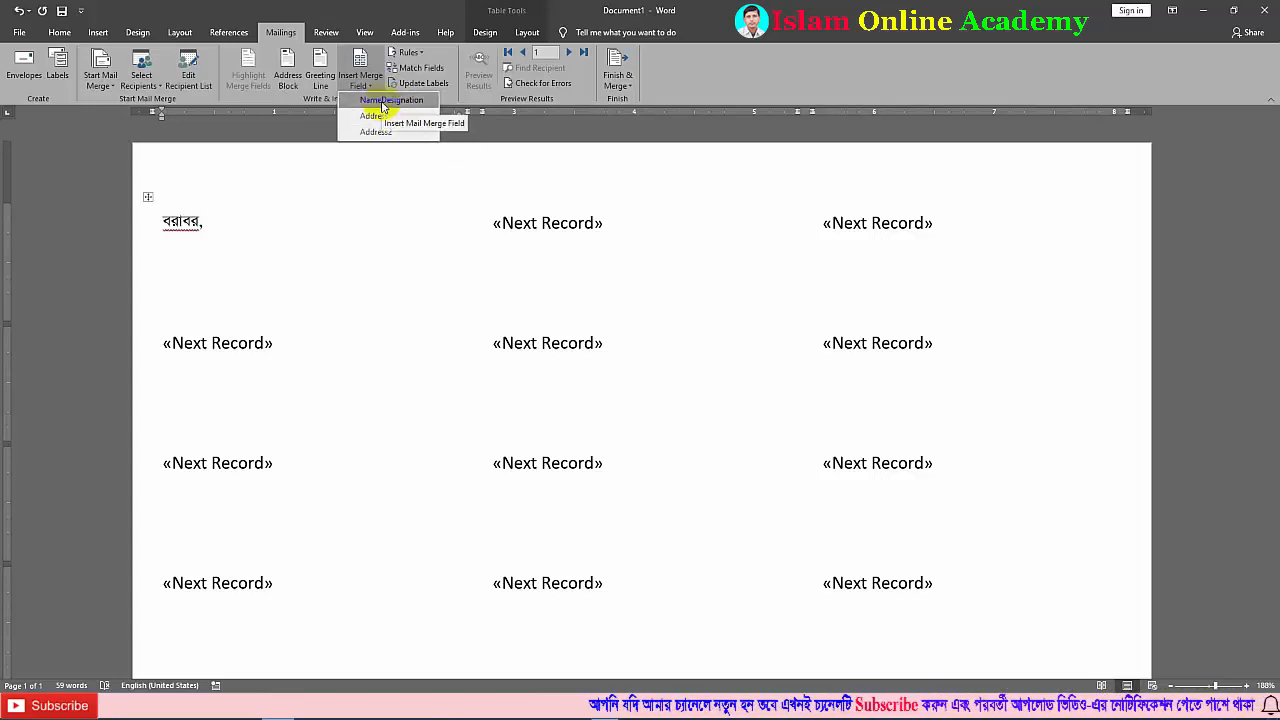
click(381, 101)
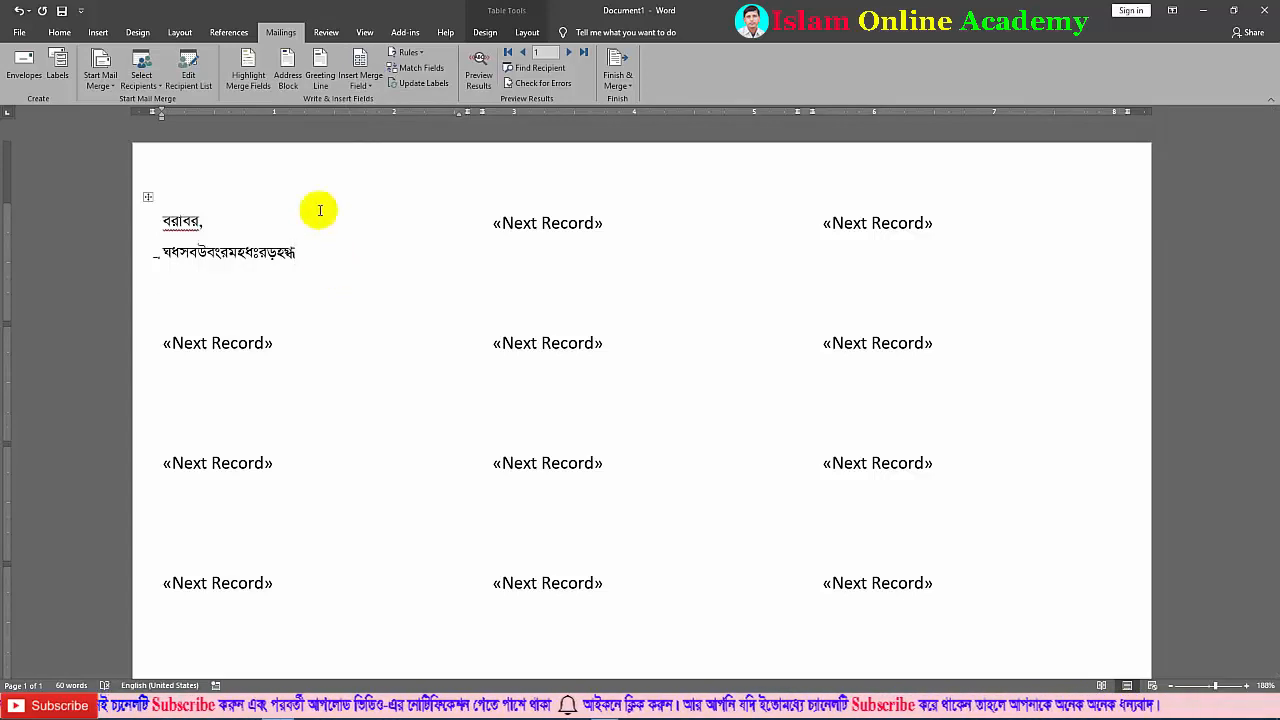
click(374, 90)
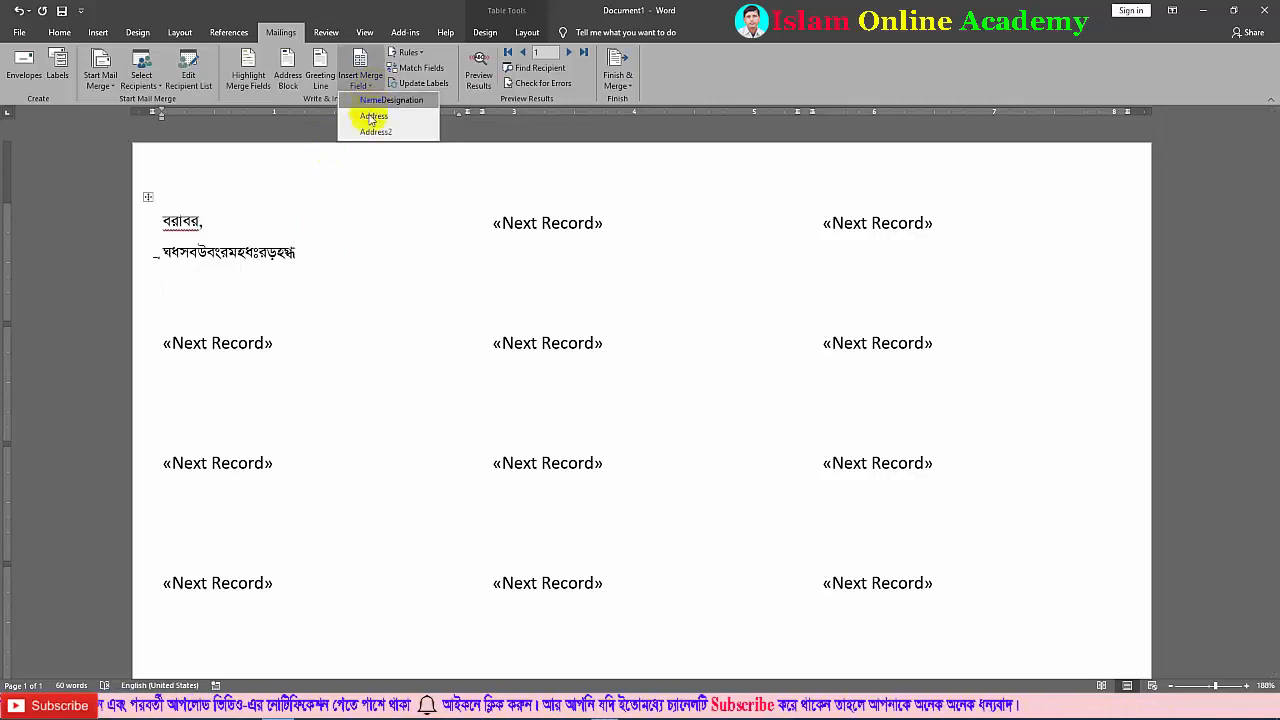
click(373, 116)
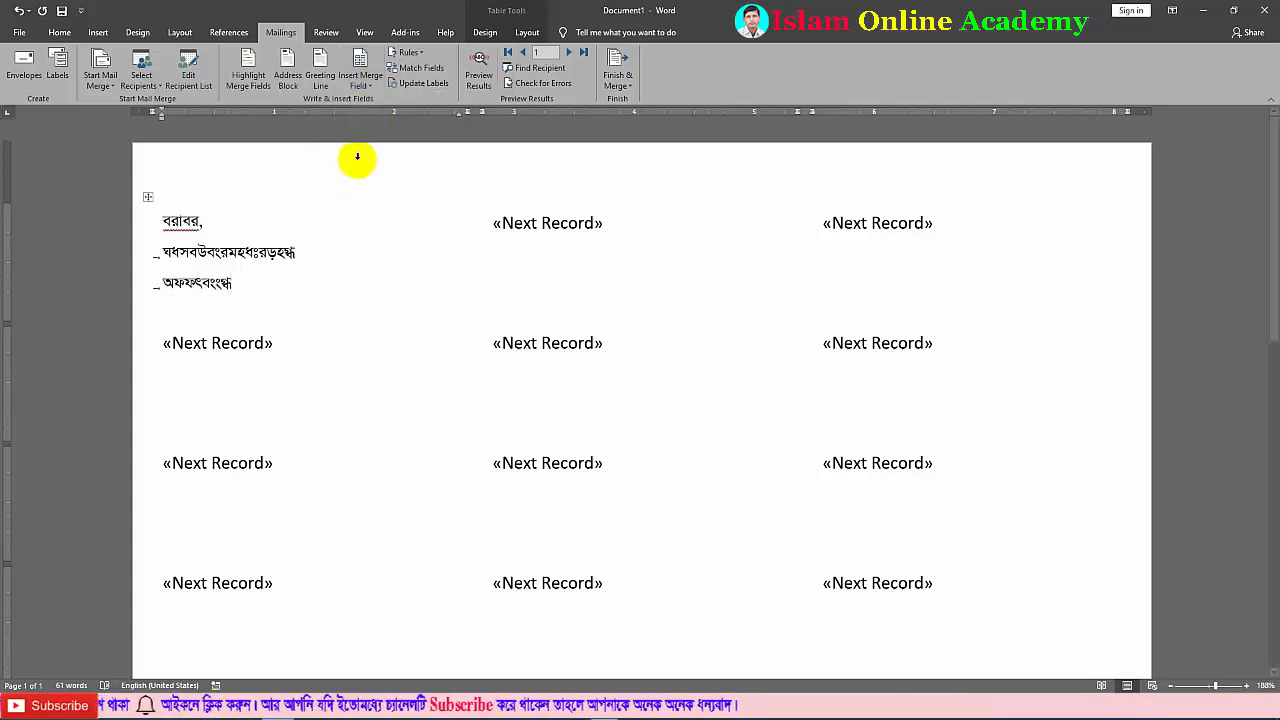
click(371, 89)
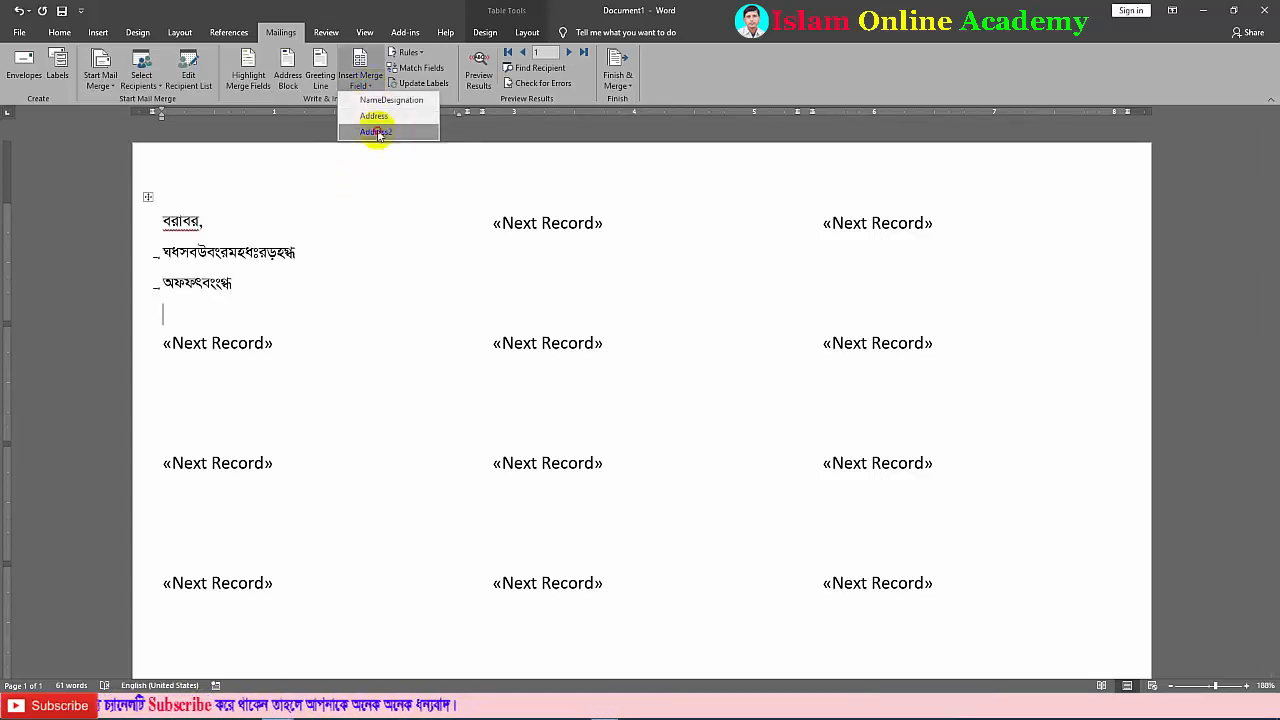
click(375, 132)
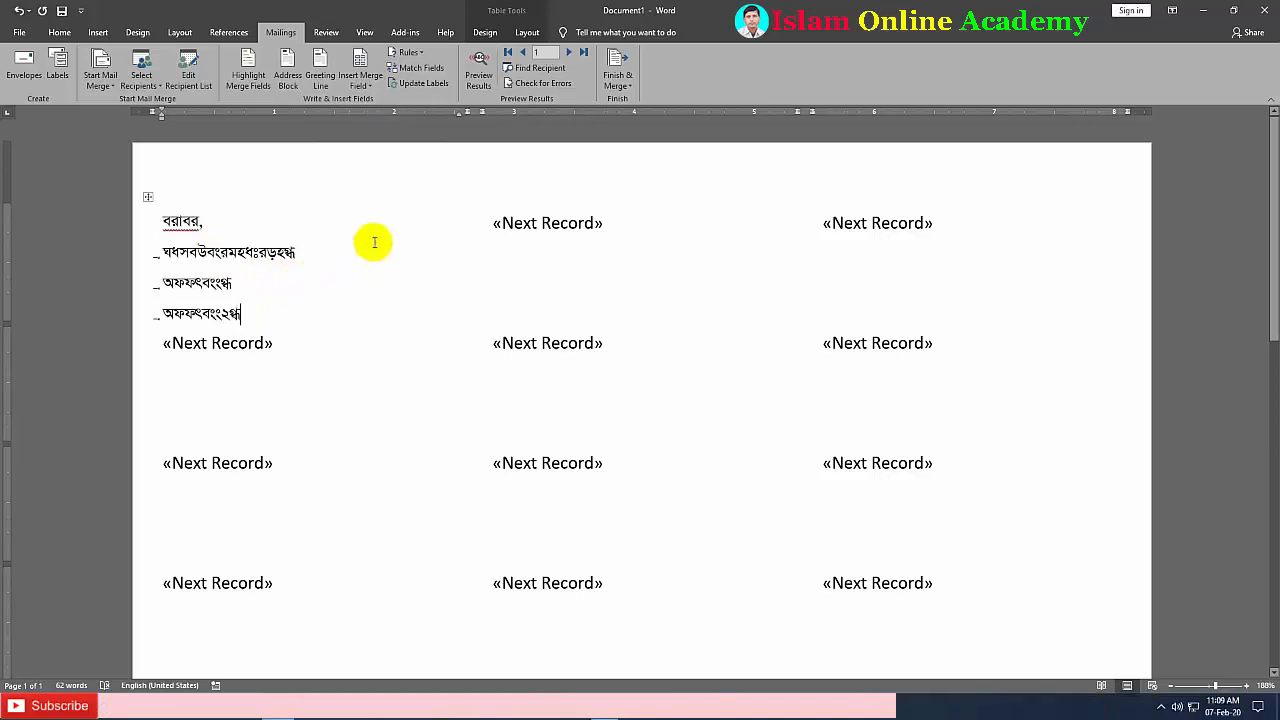
Preview the merge results and update all labels with the first label's layout, checking the whole sheet
click(479, 77)
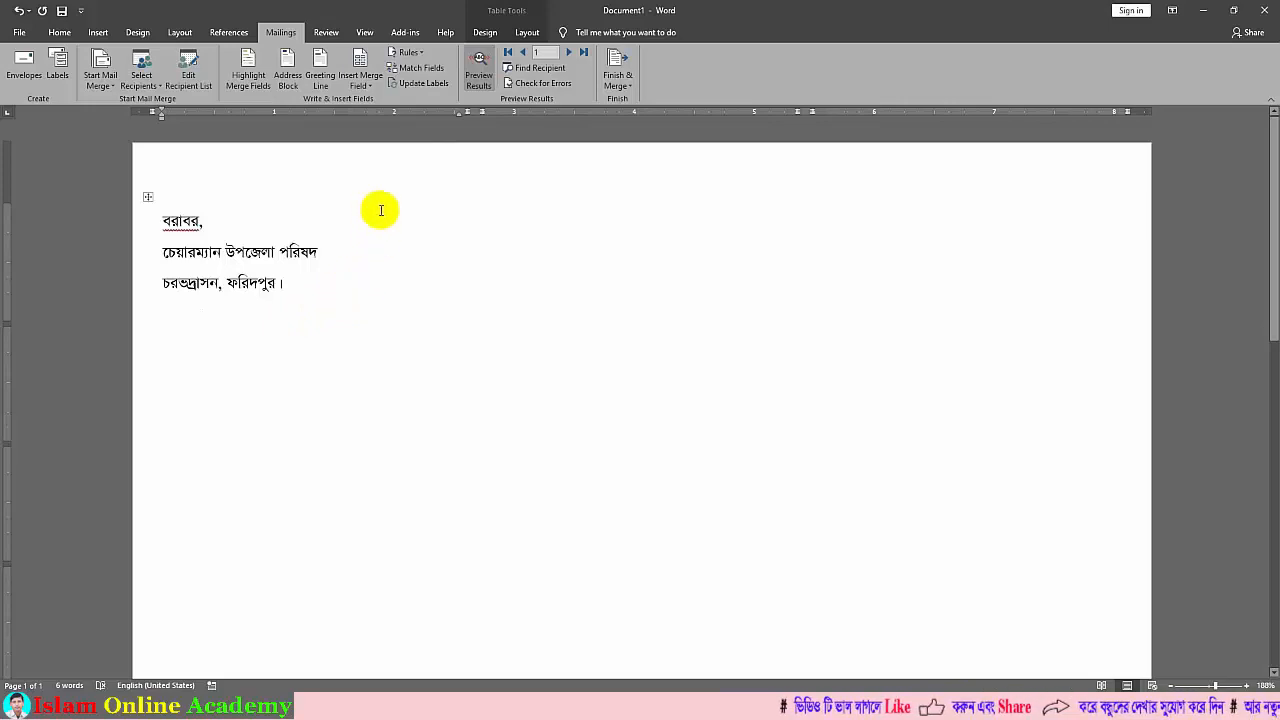
click(418, 85)
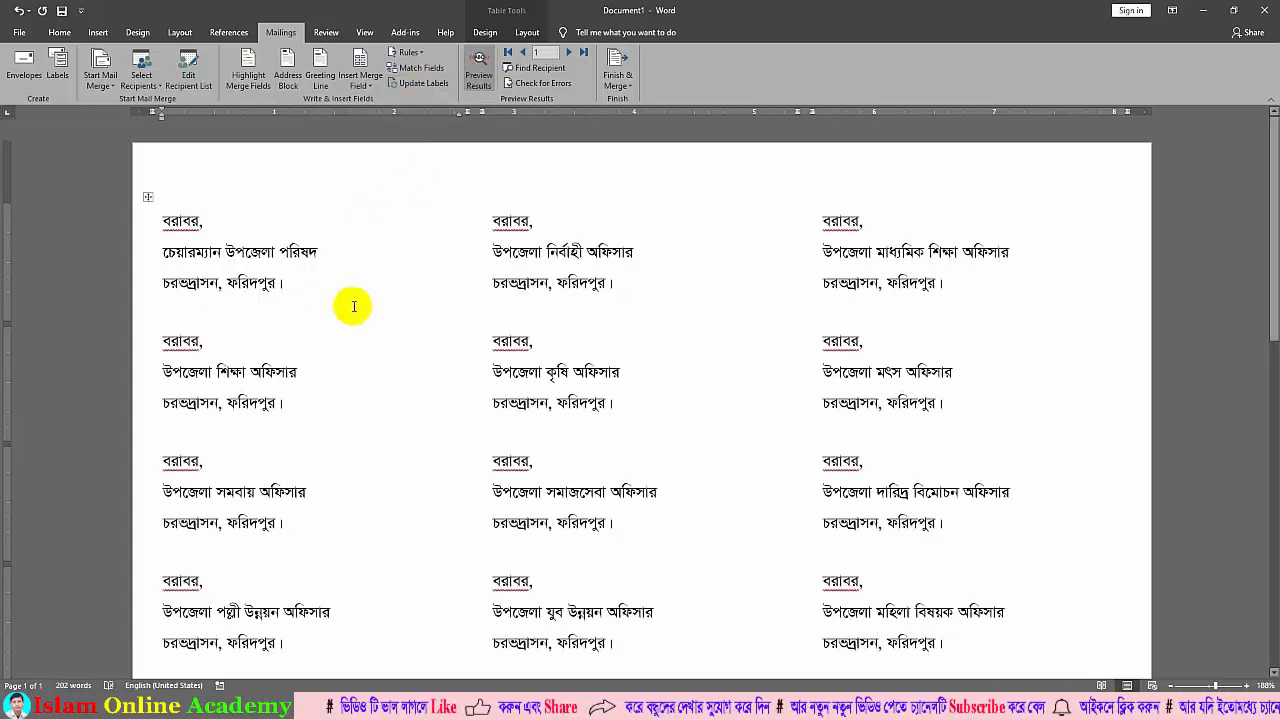
scroll(354, 306, down, 5)
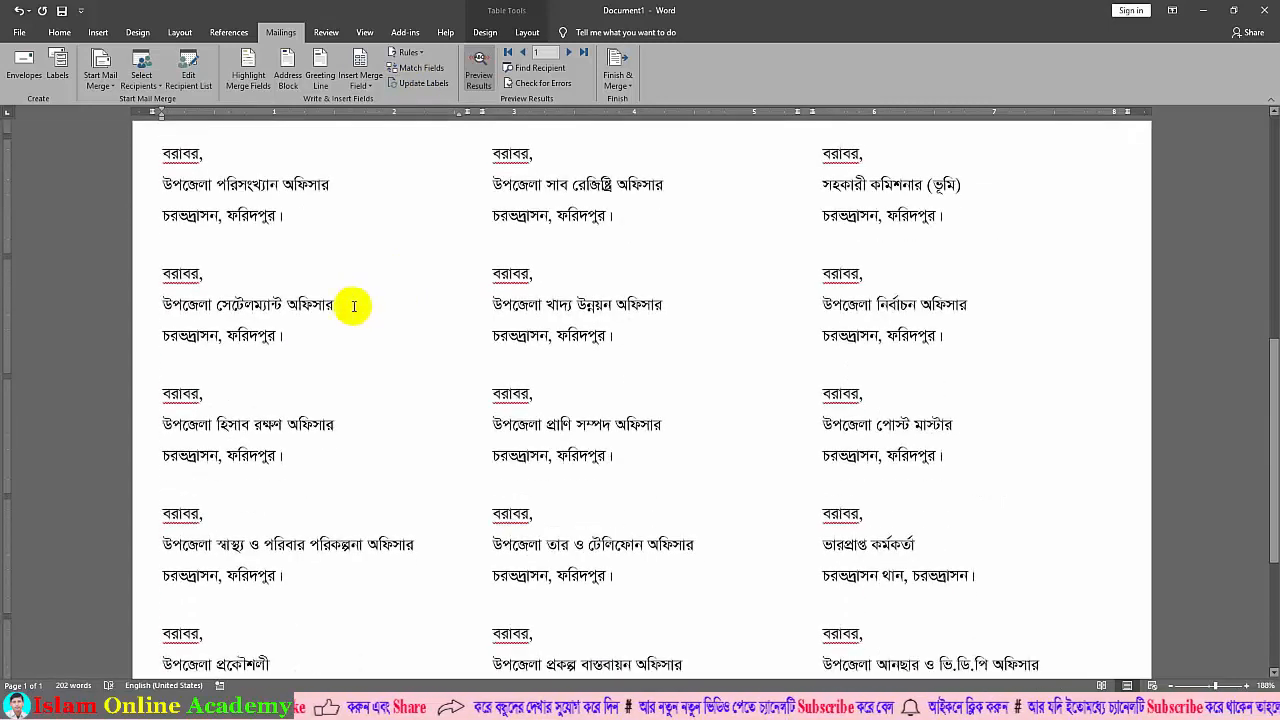
scroll(354, 306, up, 6)
scroll(350, 303, down, 8)
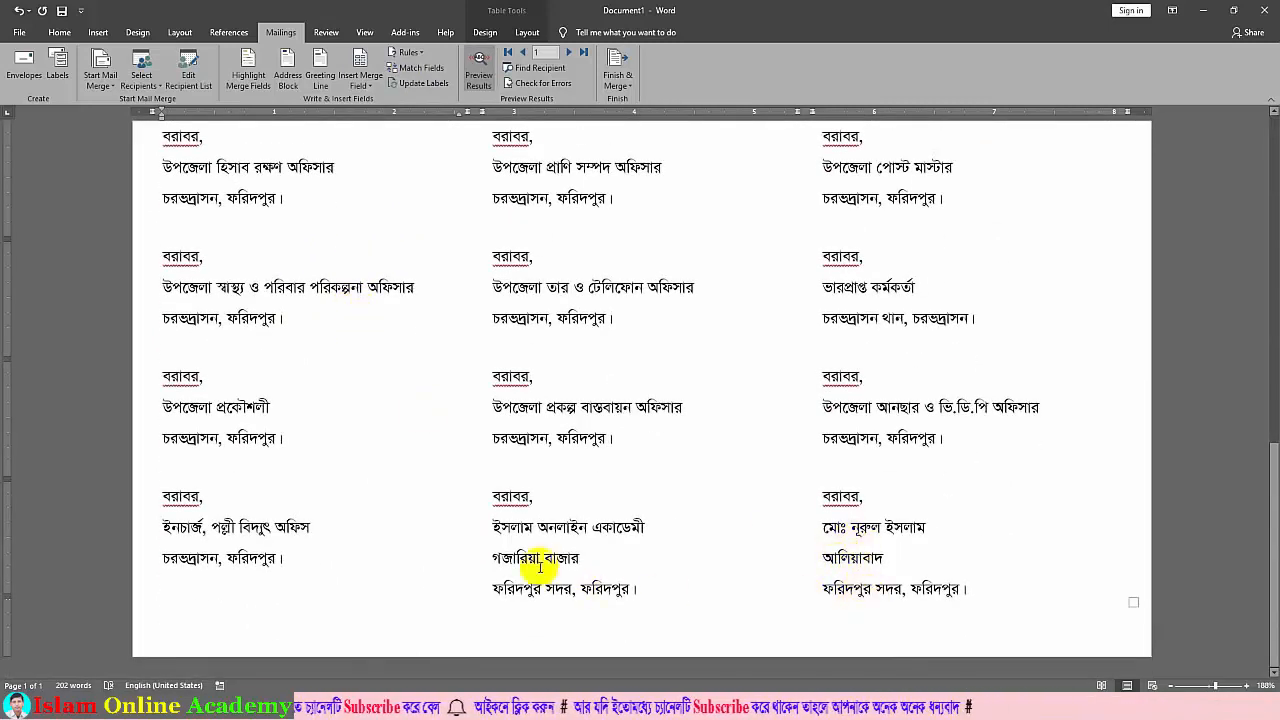
scroll(541, 570, up, 5)
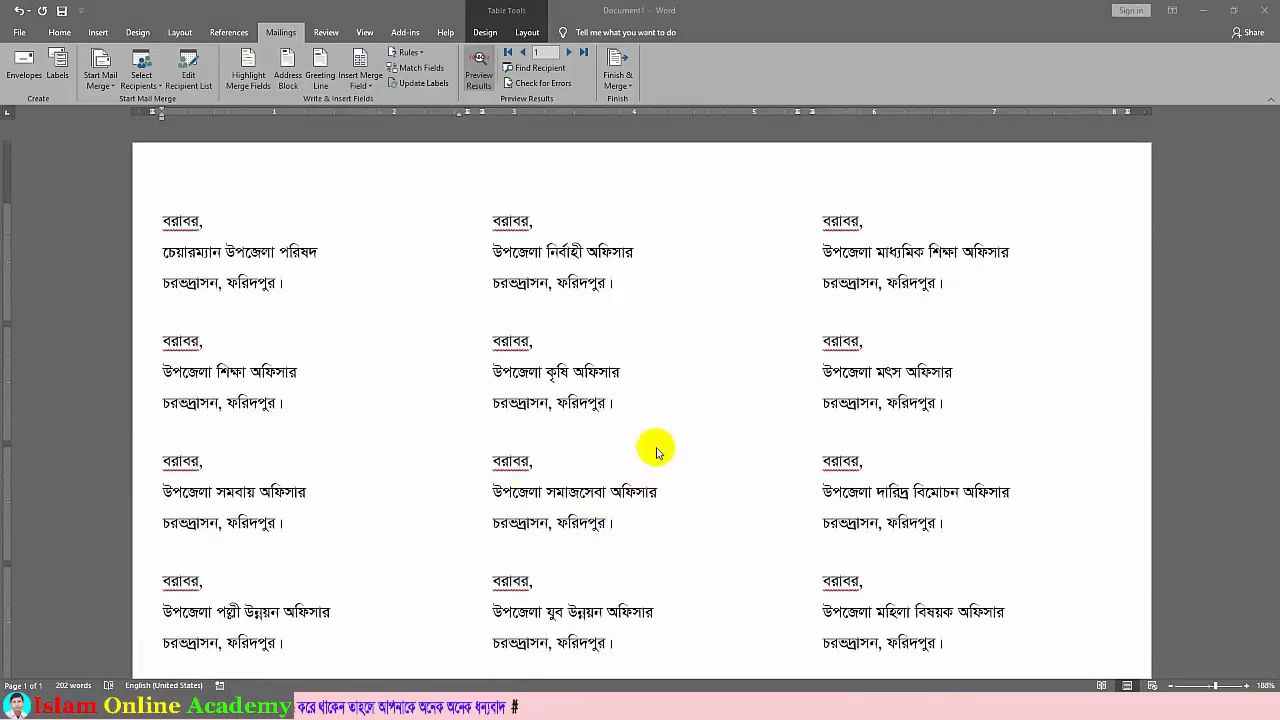
scroll(659, 450, down, 5)
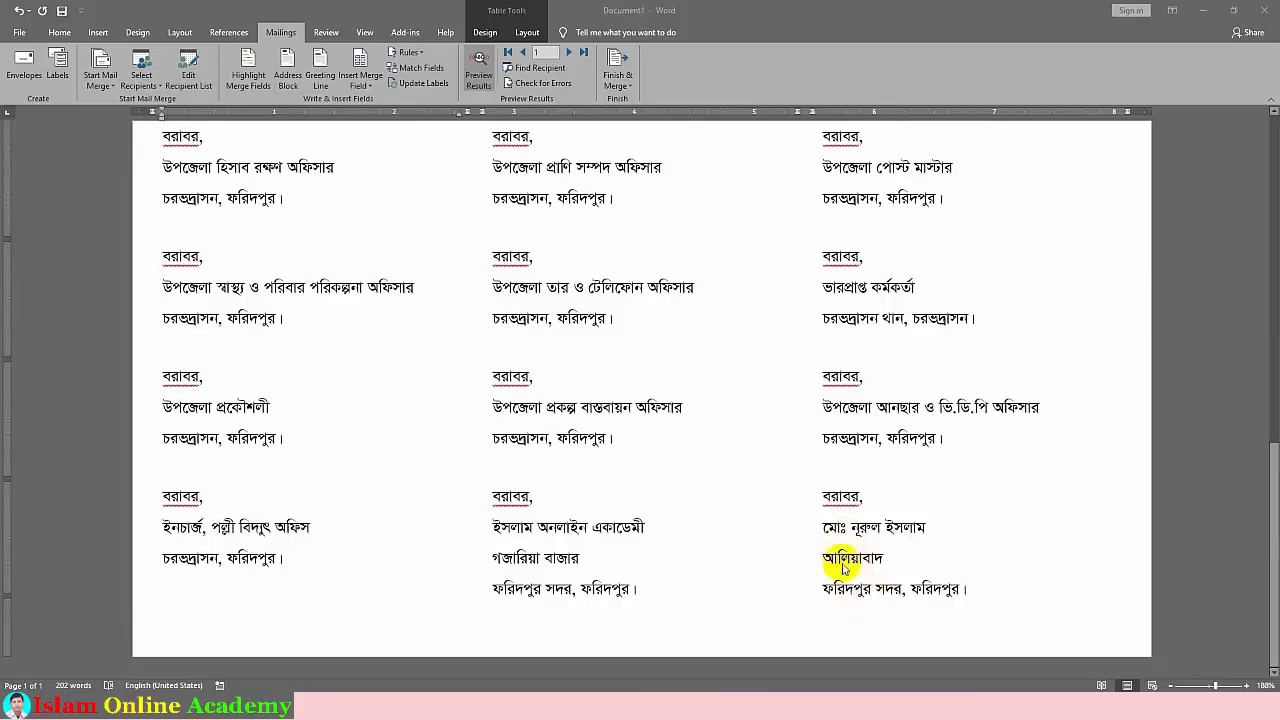
scroll(843, 568, up, 6)
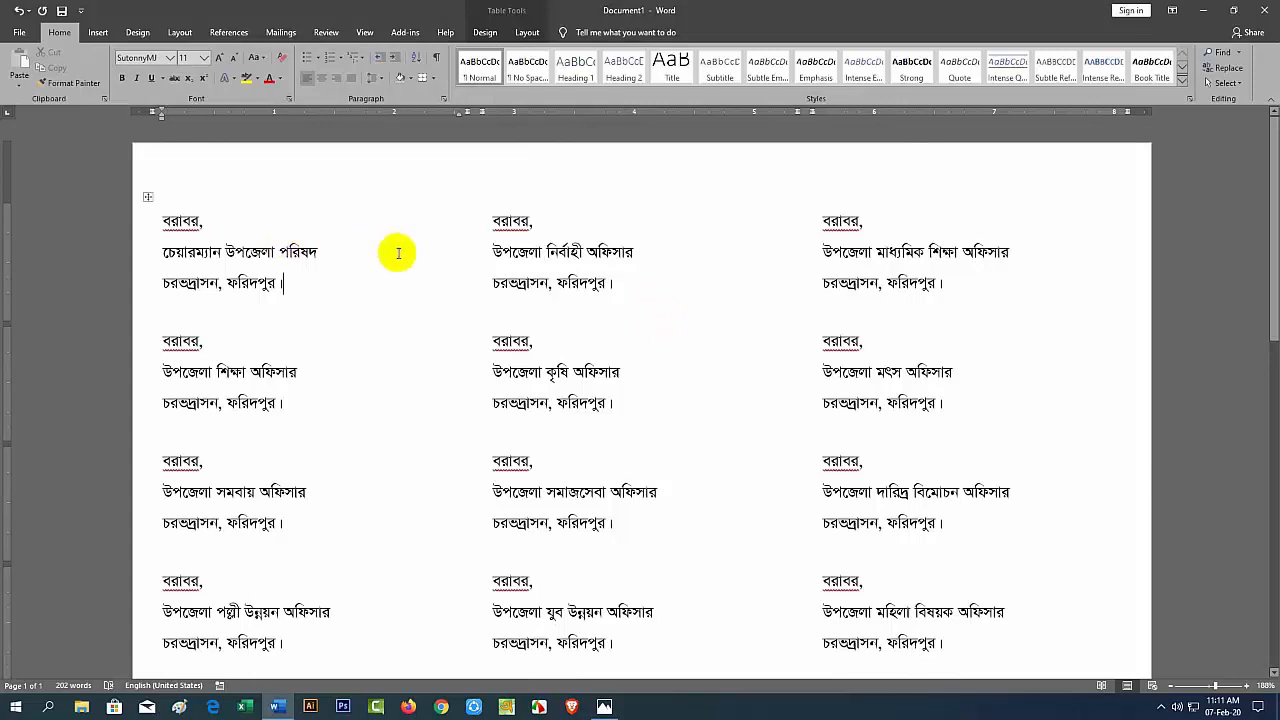
View the border options for the whole merged label table without applying any border
click(147, 197)
click(433, 78)
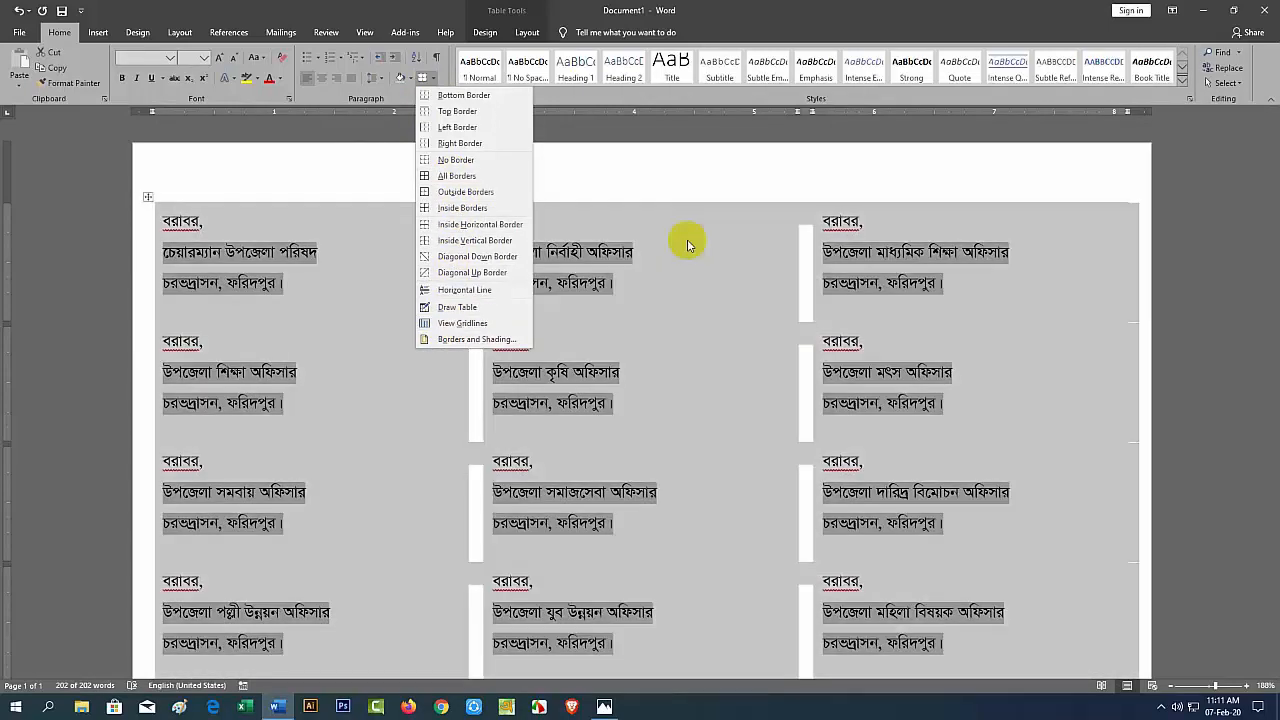
click(689, 246)
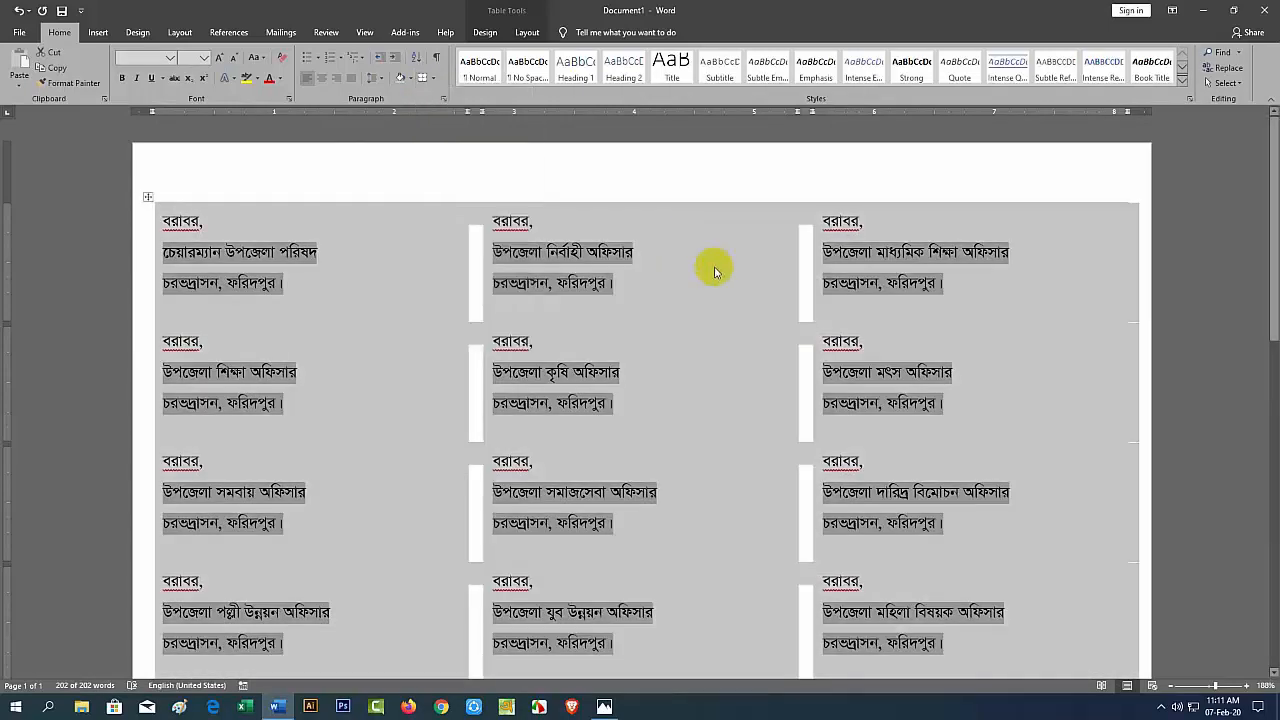
click(788, 278)
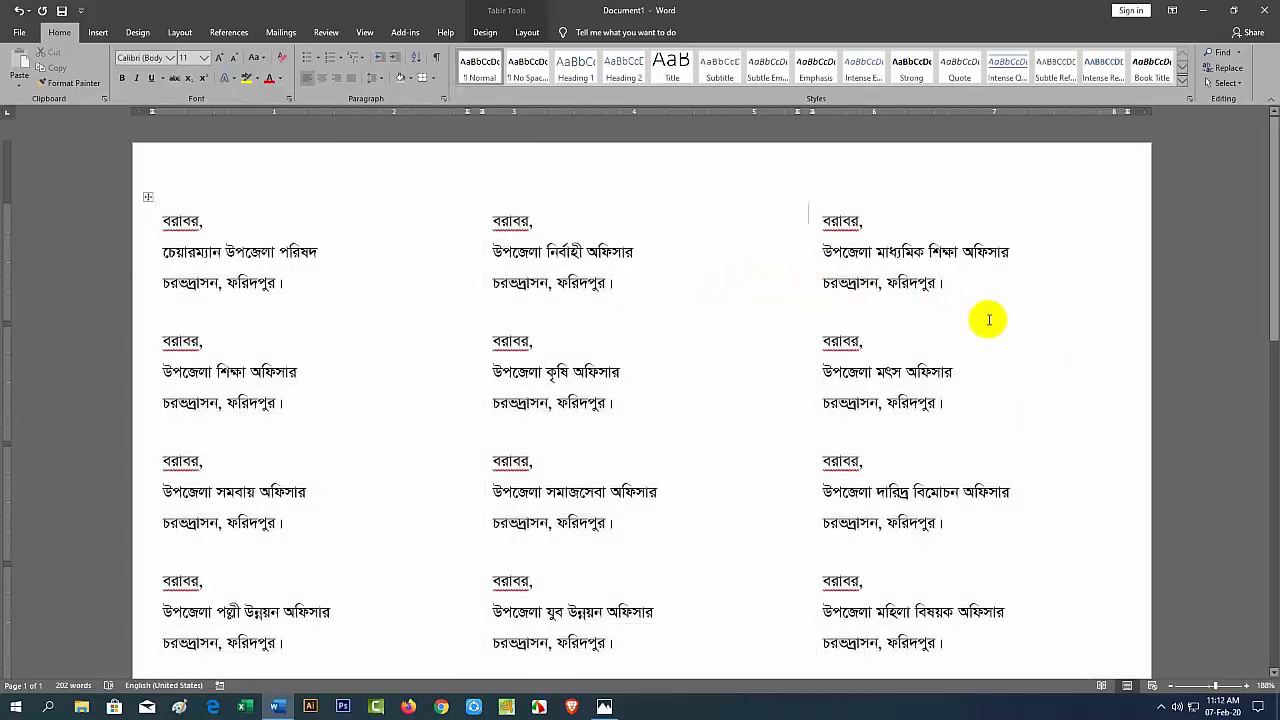
Switch to Photos and examine the sender and recipient address blocks on the sample envelope
click(604, 706)
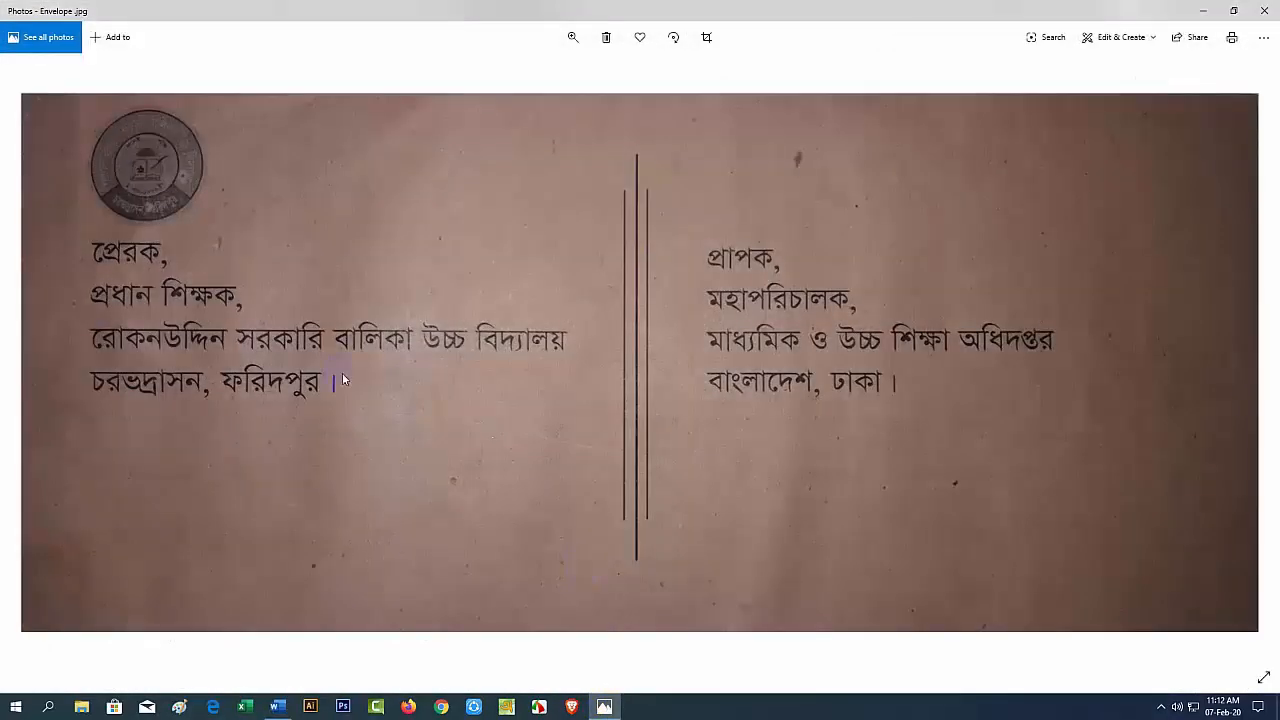